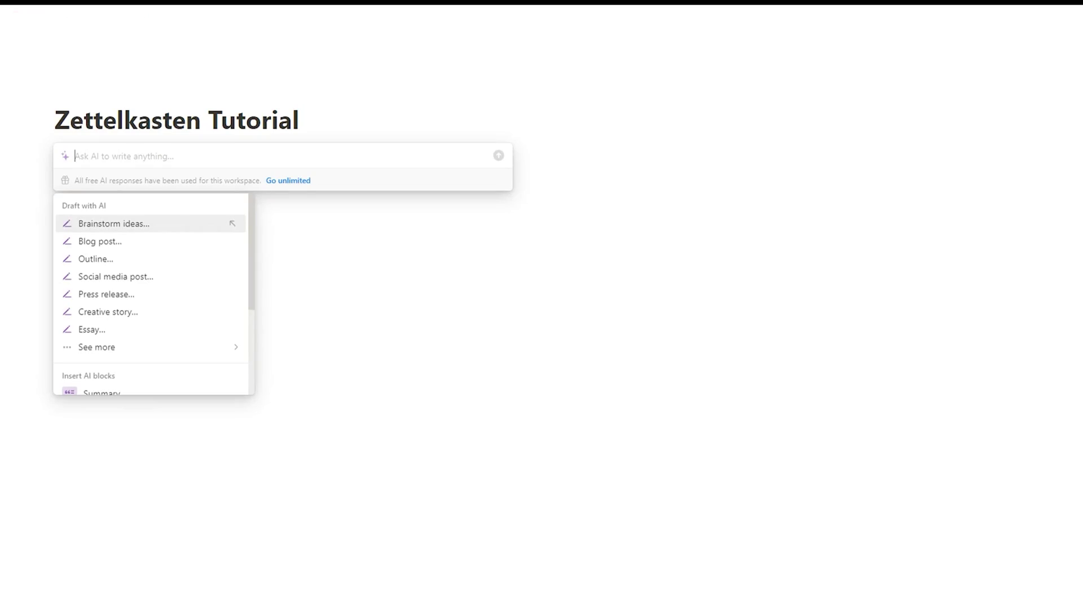
Close the AI writing prompt below the 'Zettelkasten Tutorial' title
key("Escape")
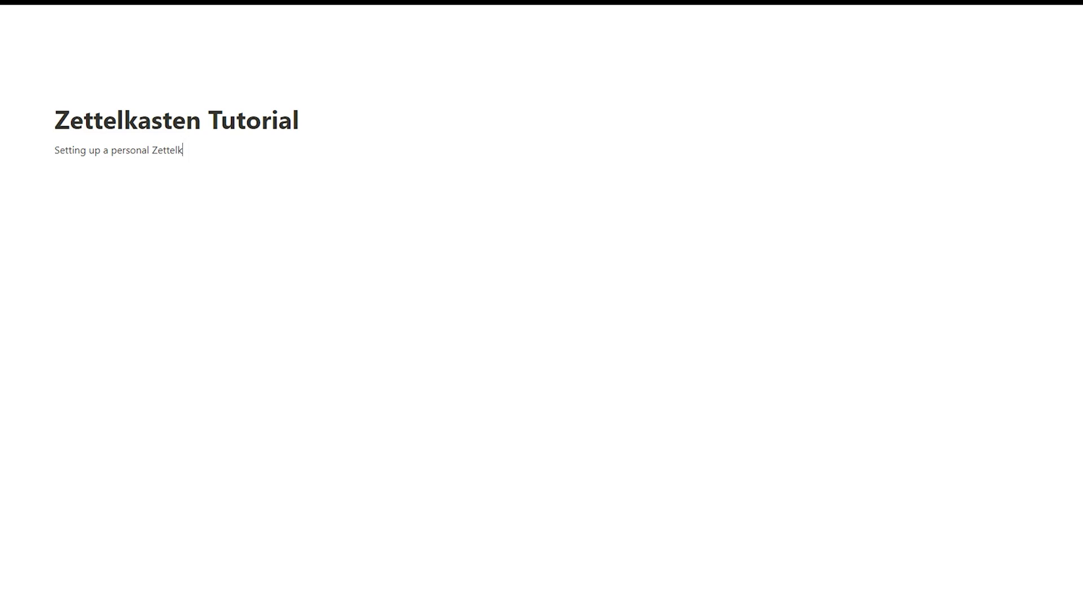
Add the subtitle 'Setting up a personal Zettelkasten in Notion' and start a new block
type("n Notion")
key("Return")
Insert an inline database named Zettelkasten and hide its title
type("/database")
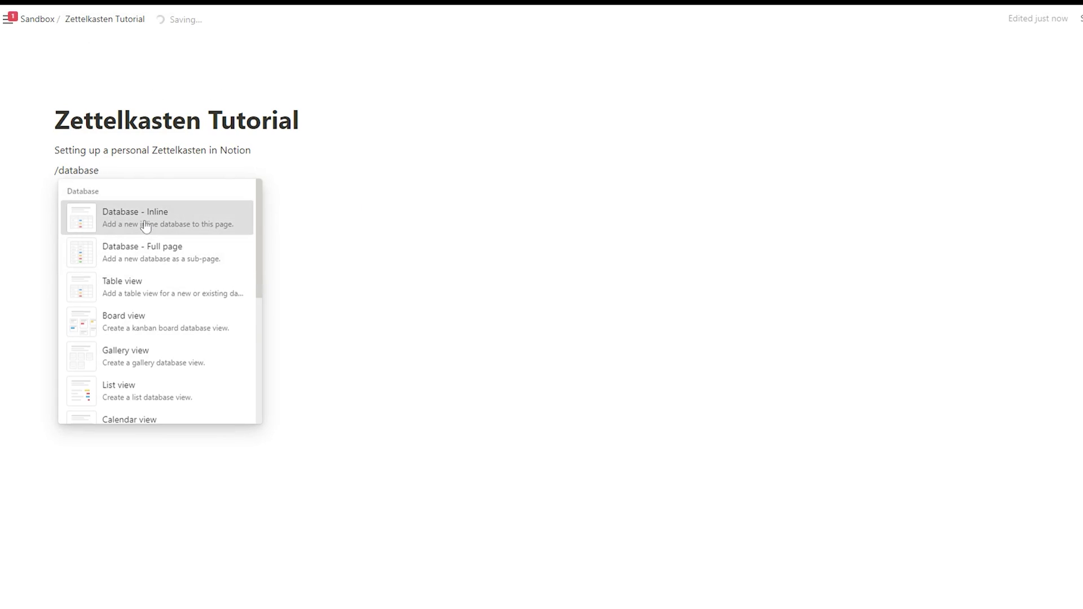
left_click(141, 223)
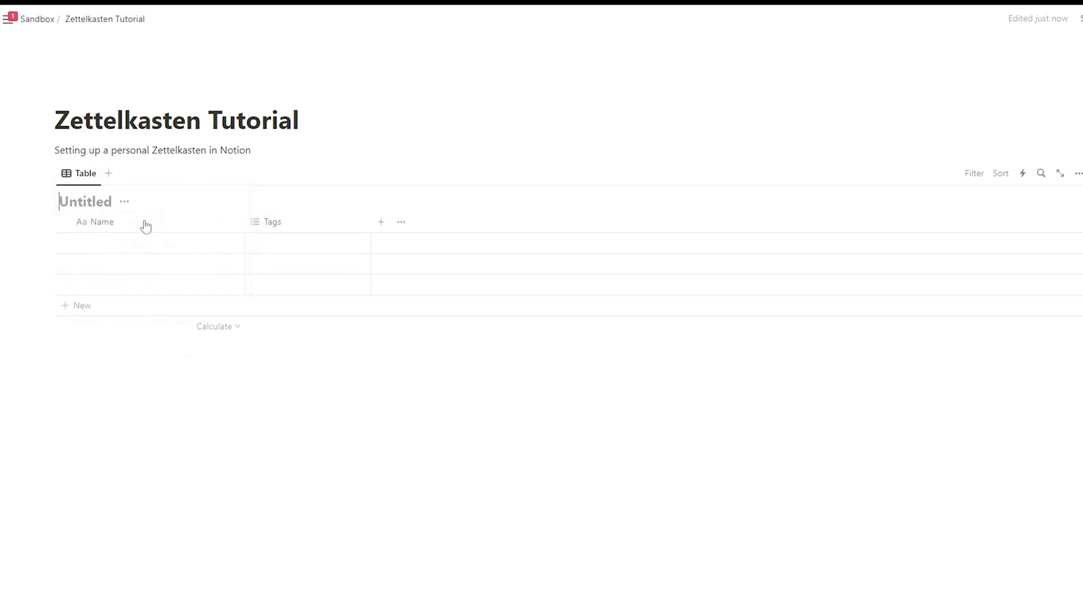
type("Zettelkasten")
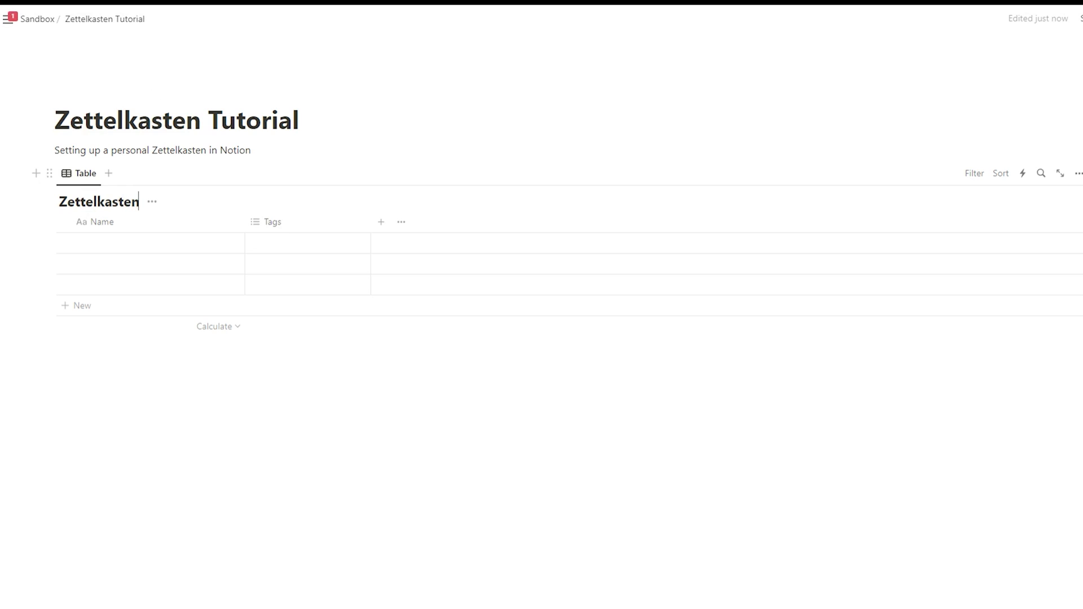
left_click(152, 204)
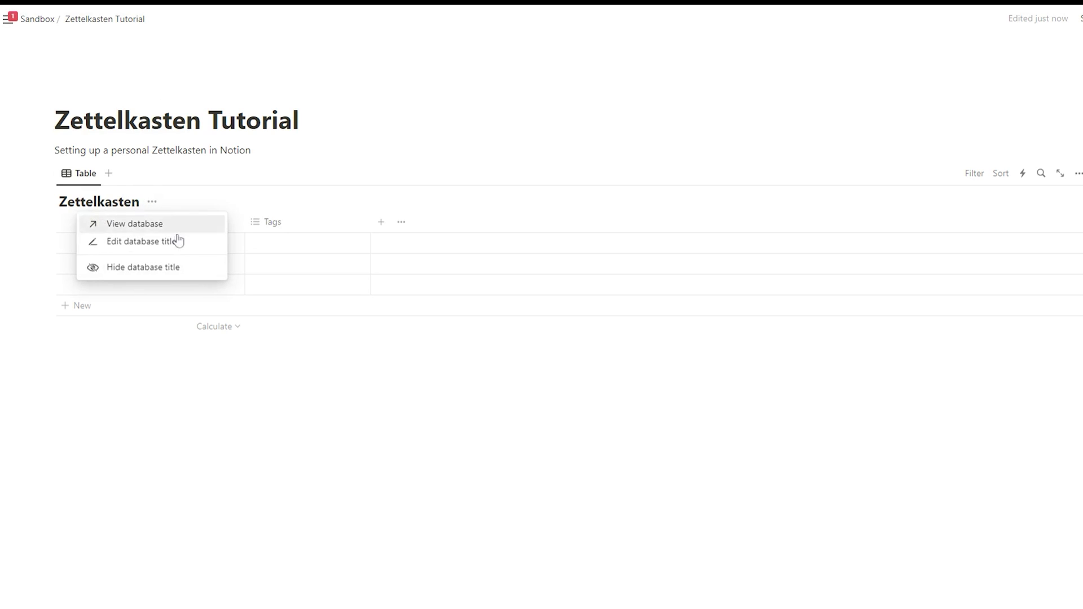
left_click(138, 271)
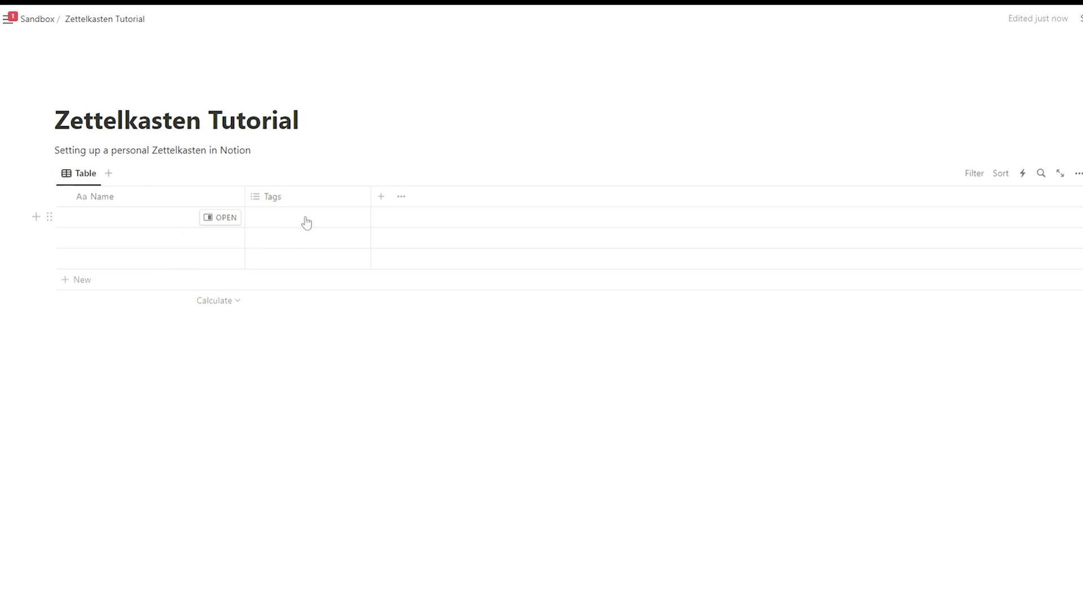
Name the three table rows Note 1, Note 2 and Note 3
left_click(113, 225)
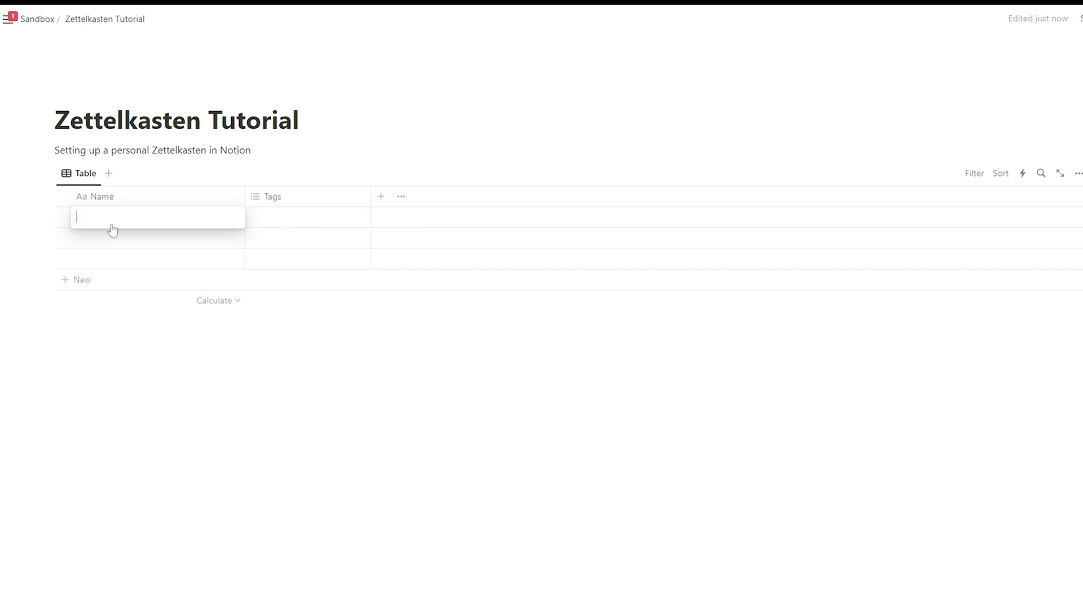
type("Note 1")
left_click(120, 242)
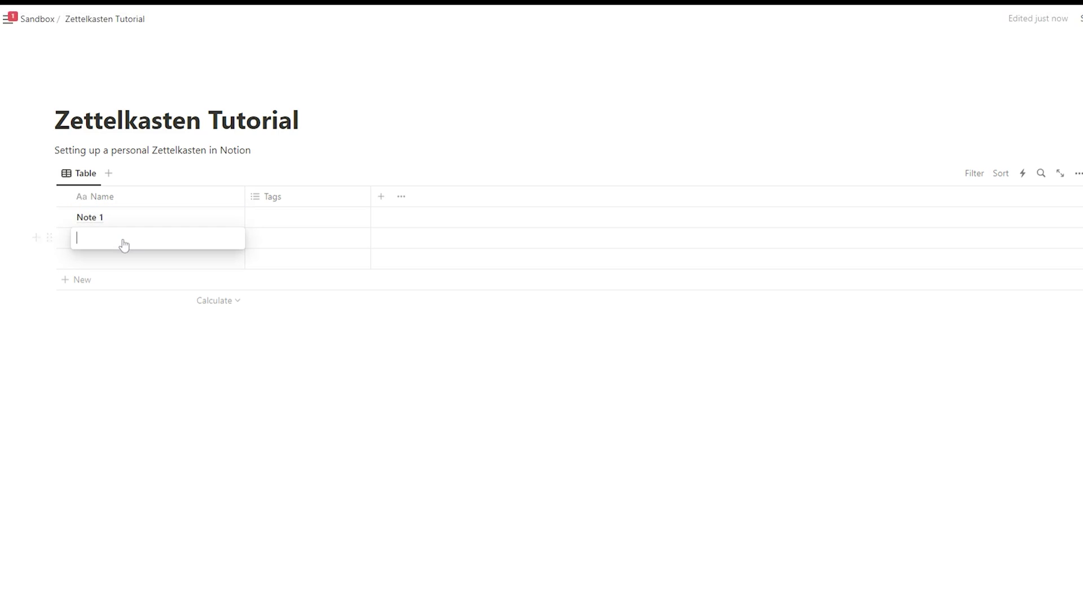
type("Note 2")
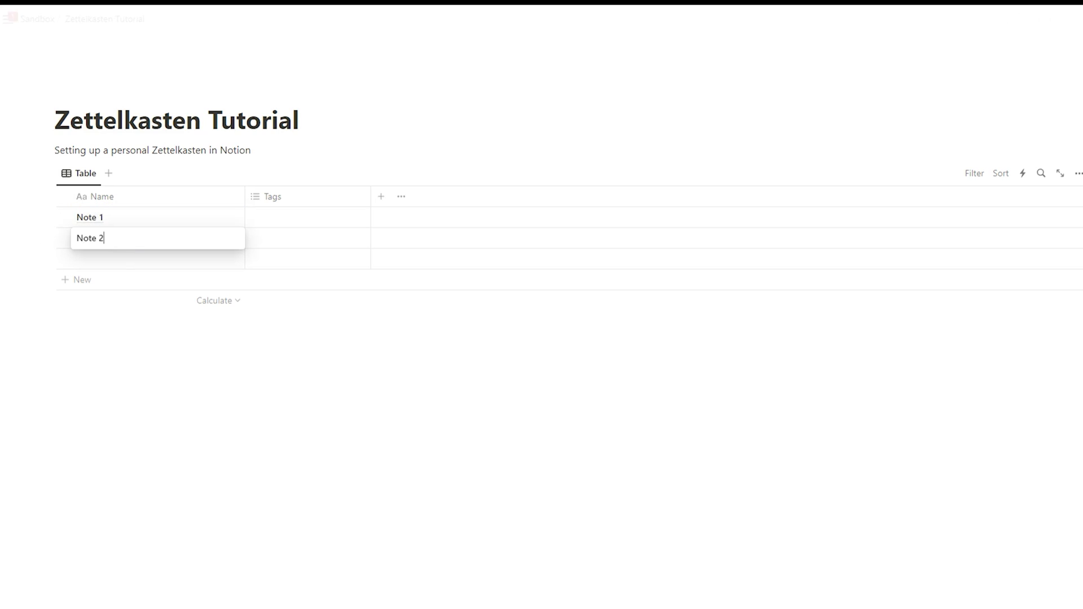
key("Return")
left_click(121, 259)
type("Note 3")
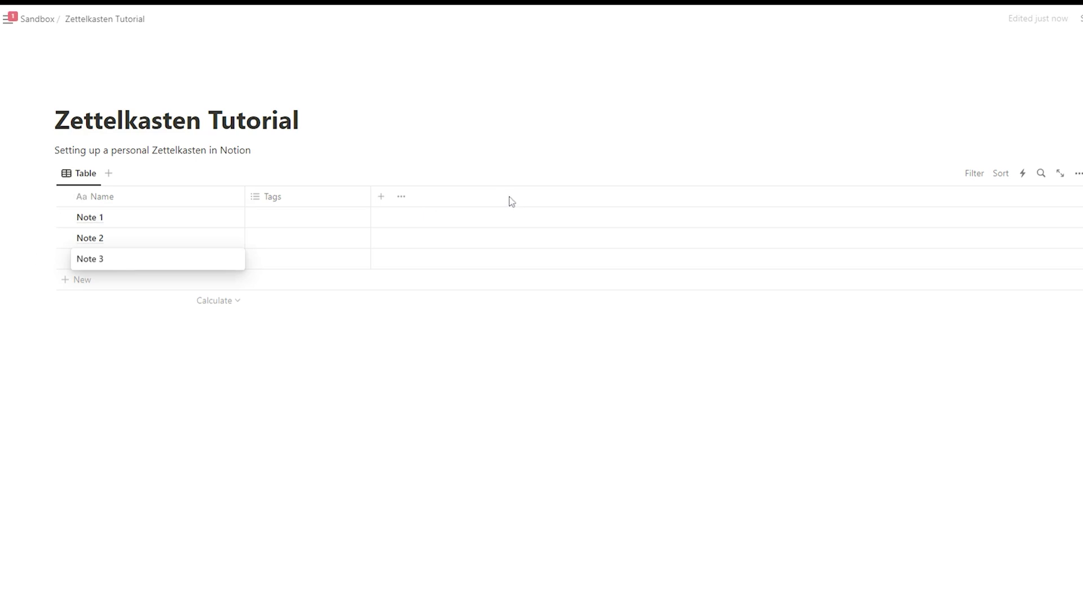
key("Escape")
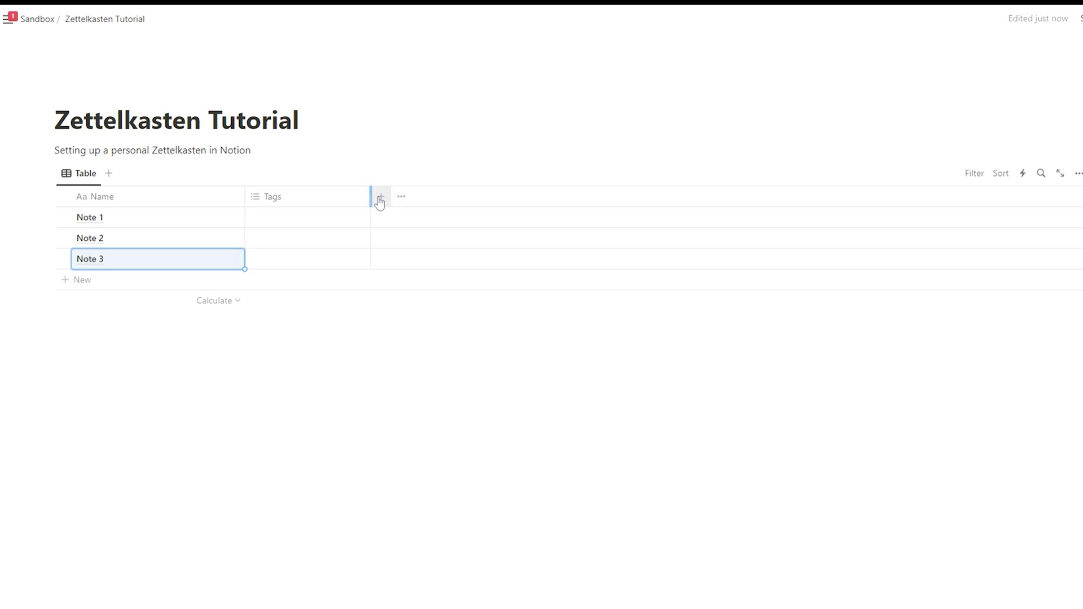
left_click(379, 199)
Add a Summary text column before Tags and rename the Name column to Title
scroll(1007, 338, "down", 1)
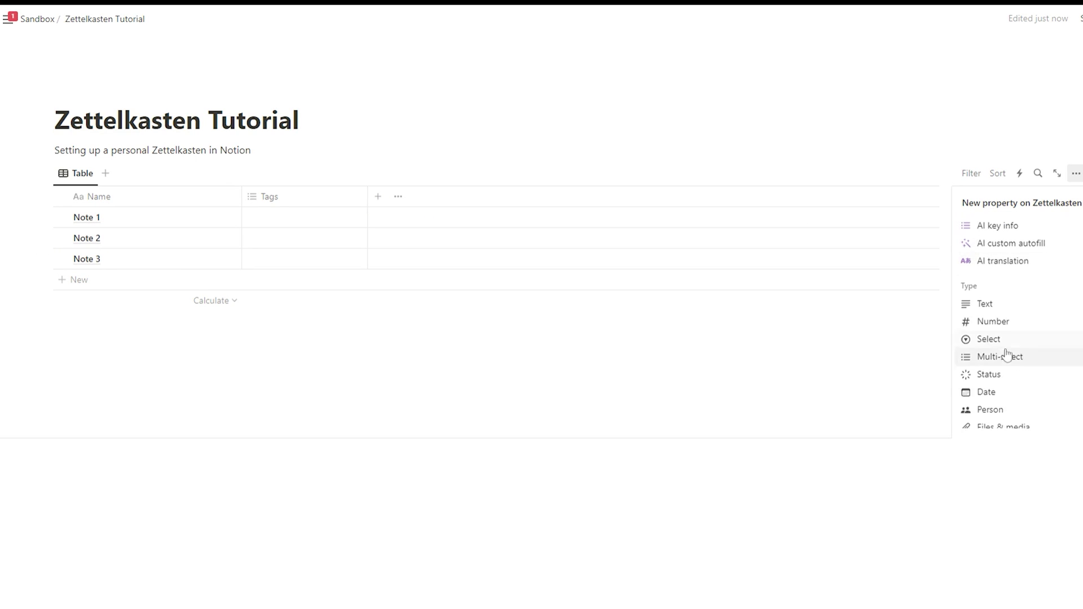
left_click(1001, 303)
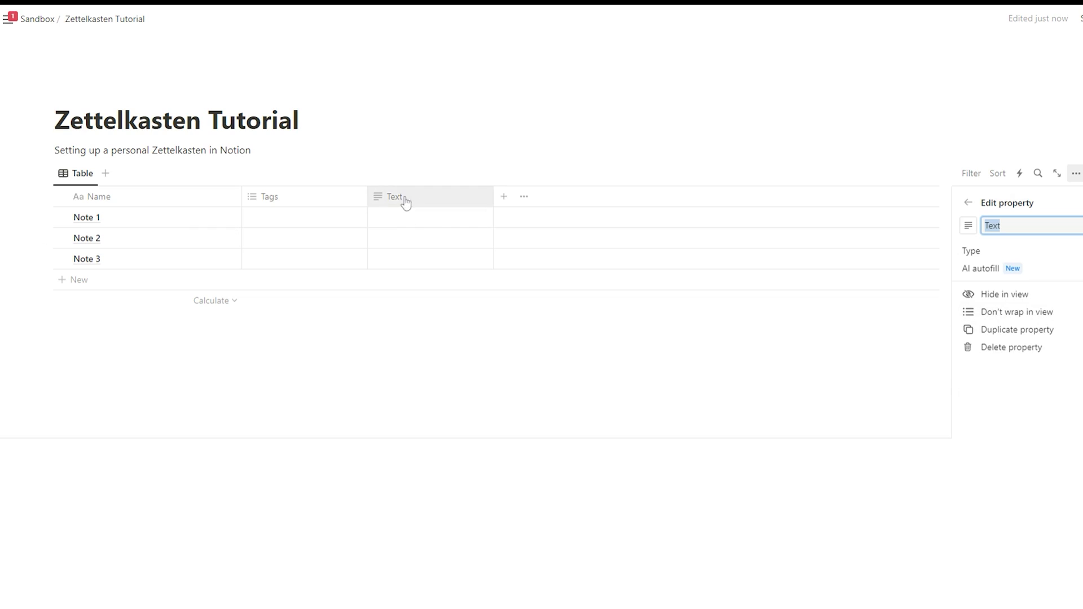
left_click_drag(265, 204, 446, 202)
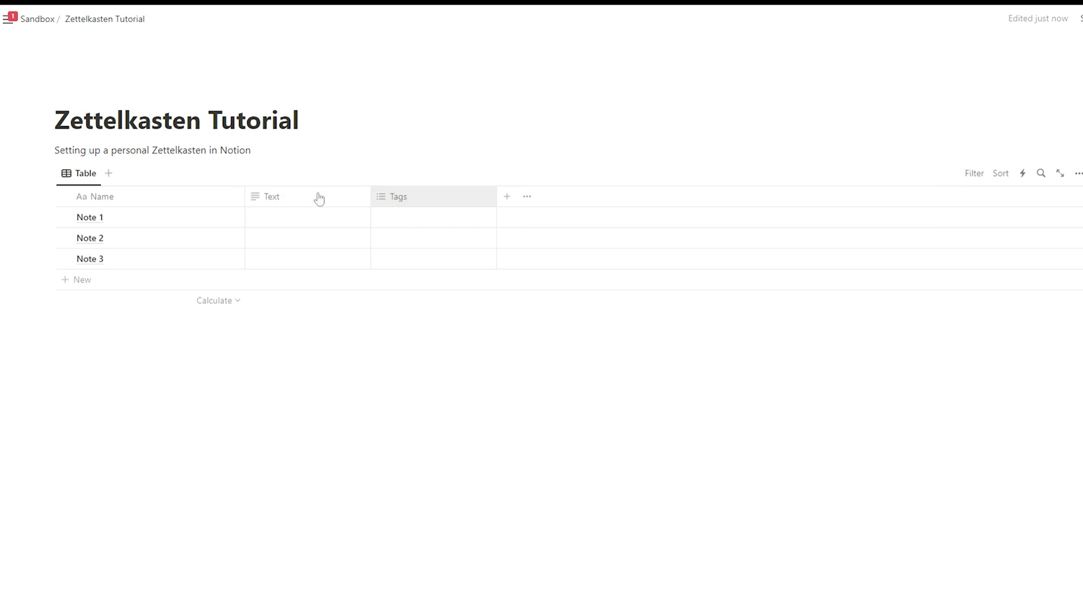
left_click(255, 197)
key("ctrl+a")
type("Summ")
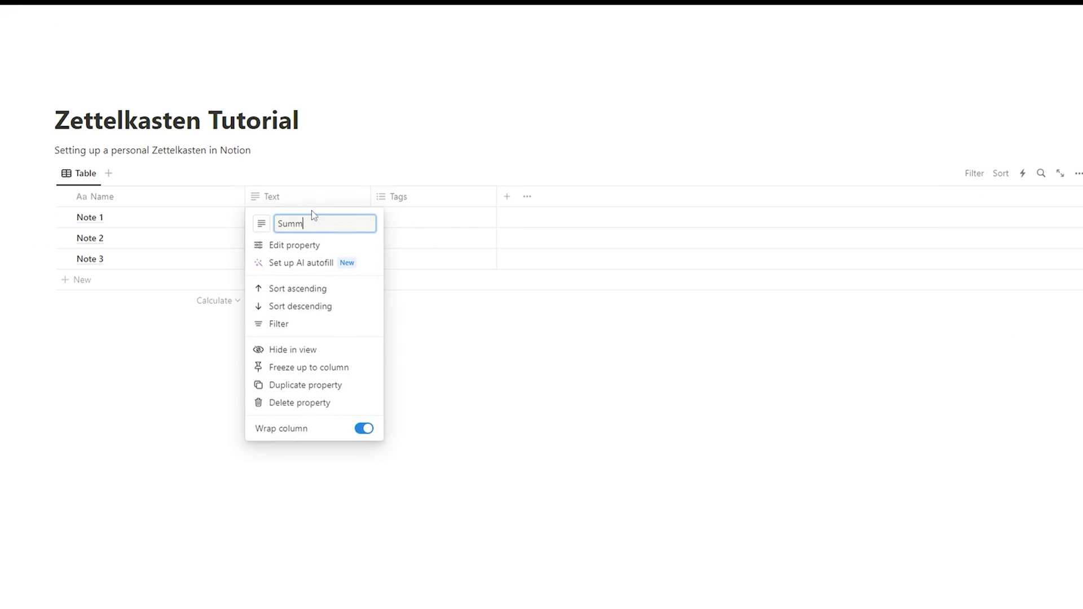
left_click(546, 197)
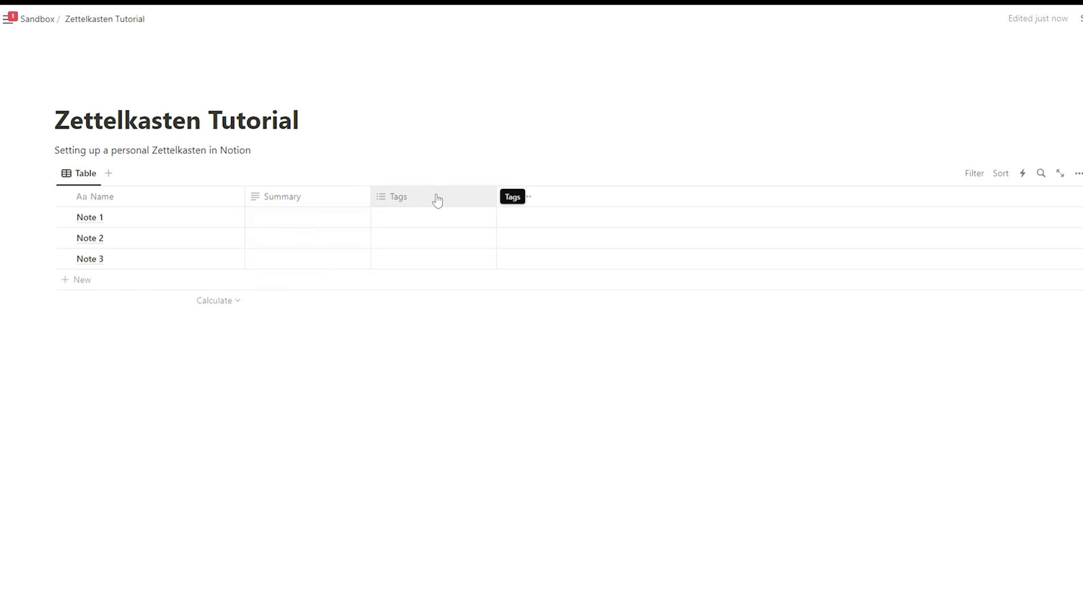
left_click(95, 196)
type("Title")
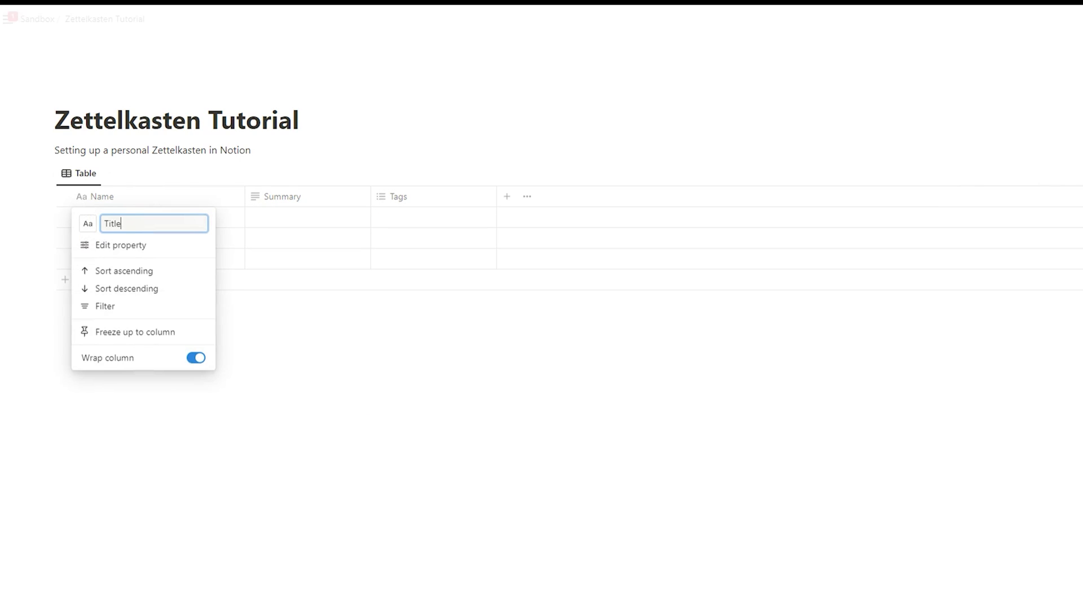
left_click(450, 165)
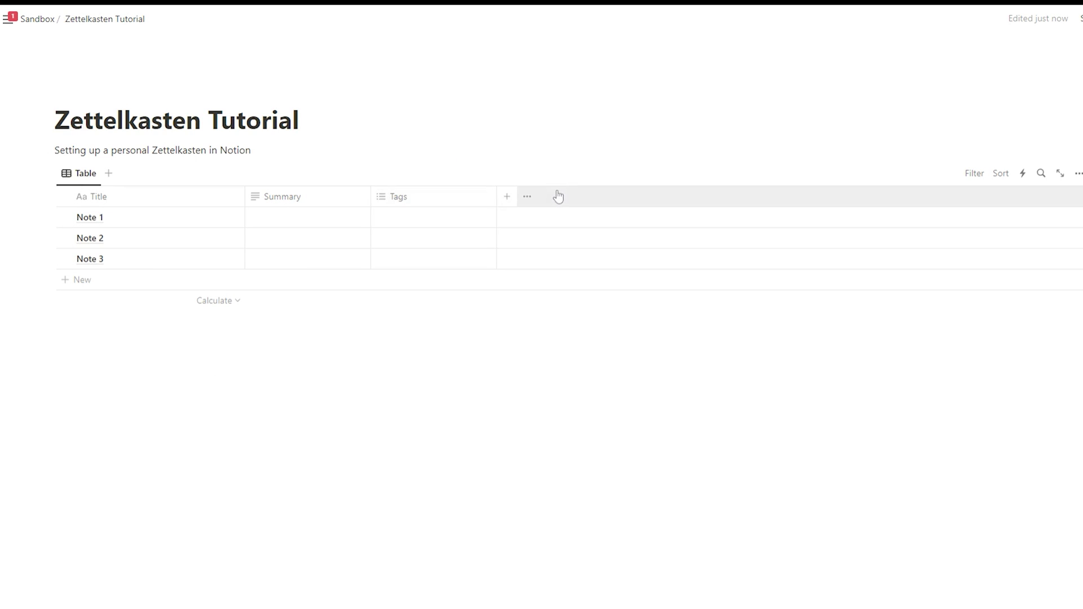
Add a Reference property and place it before the Tags column
left_click(506, 197)
type("Referenc")
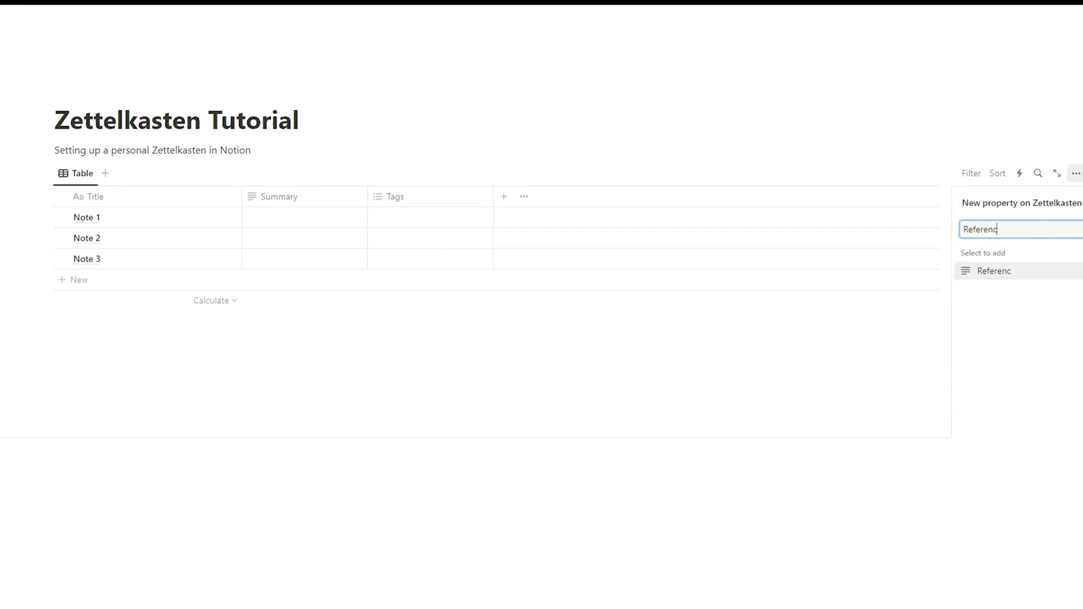
type("e")
left_click(1021, 277)
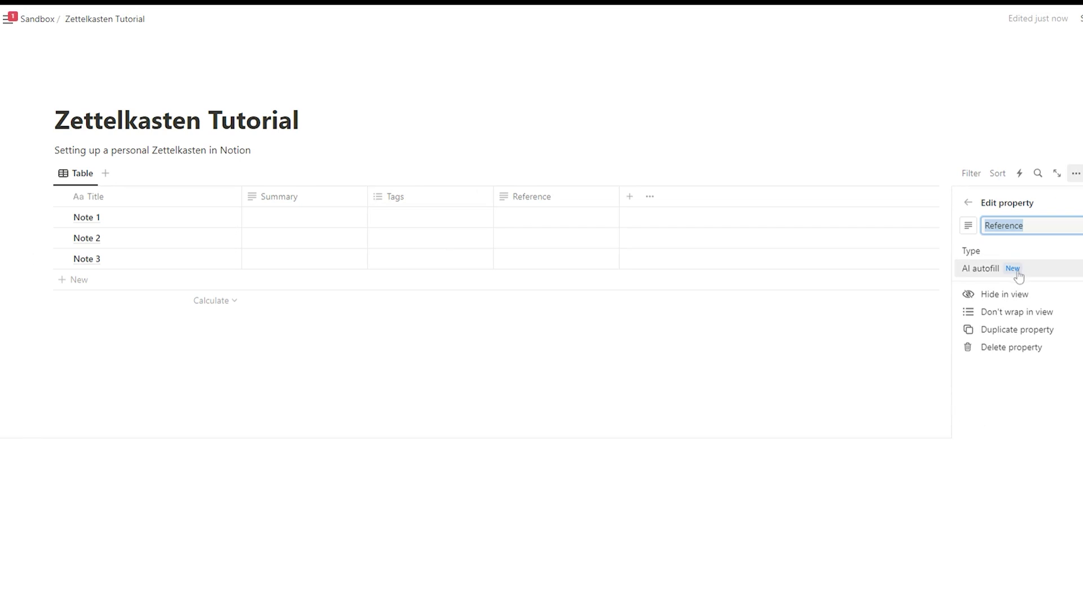
left_click_drag(426, 206, 583, 203)
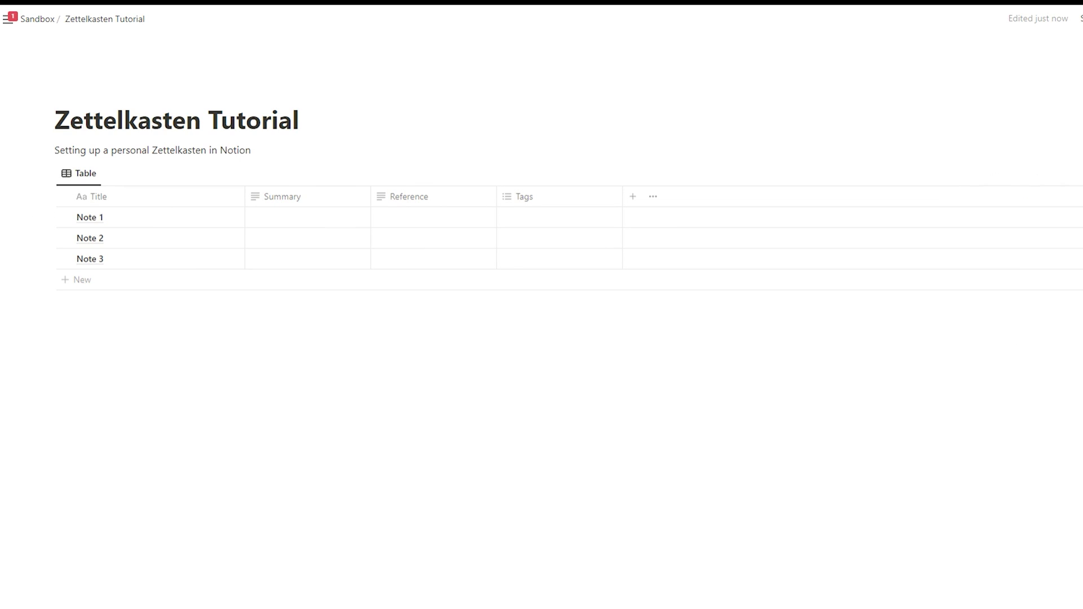
Insert a button that adds a '[Note]' page to the Zettelkasten database
key("Return")
type("/butt")
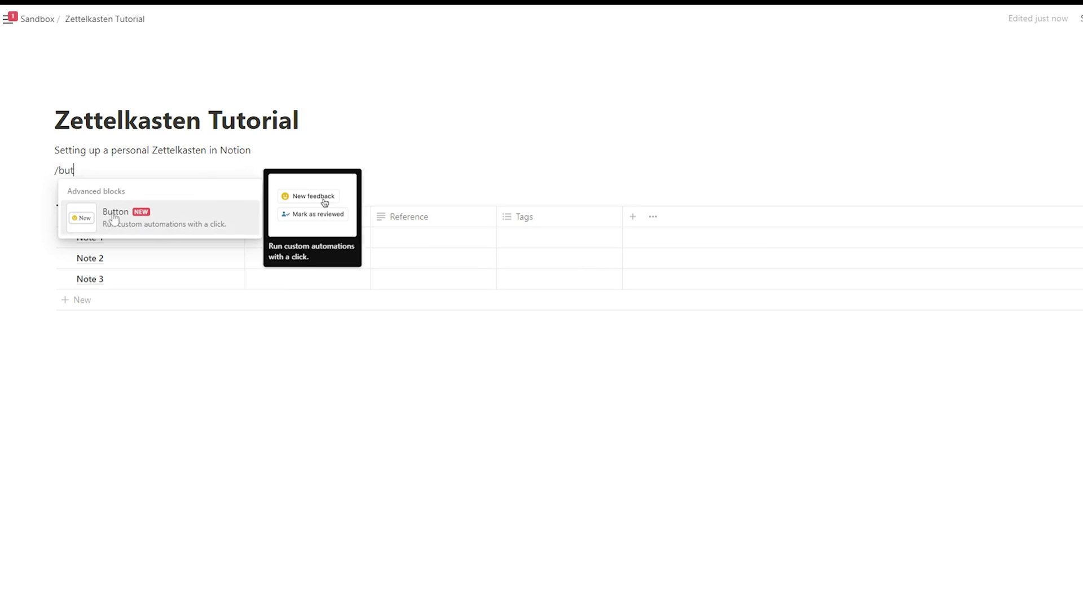
left_click(146, 222)
left_click(144, 288)
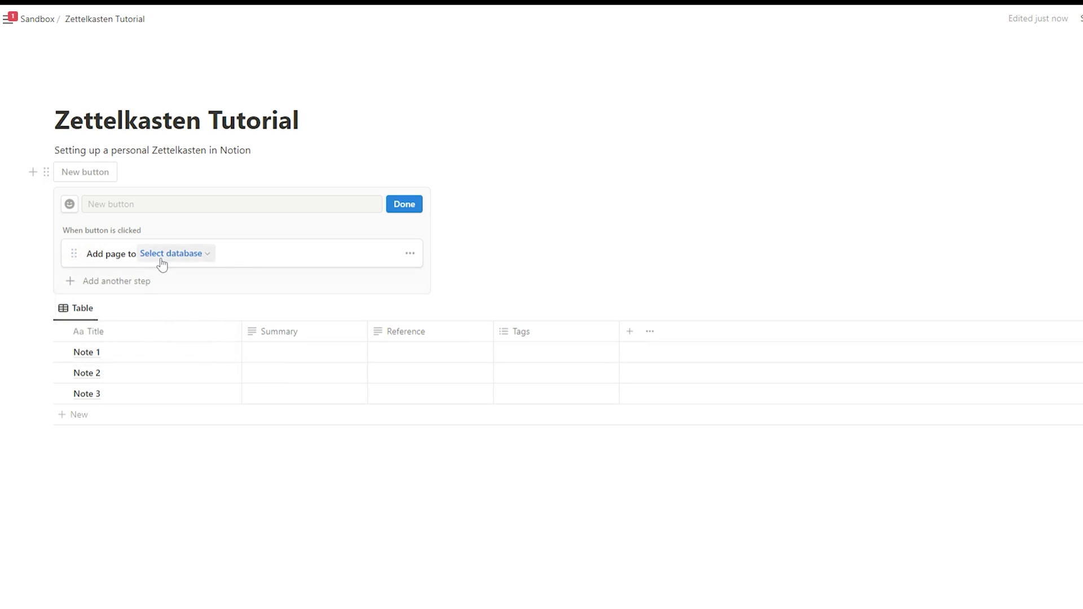
left_click(163, 260)
left_click(112, 326)
left_click(254, 276)
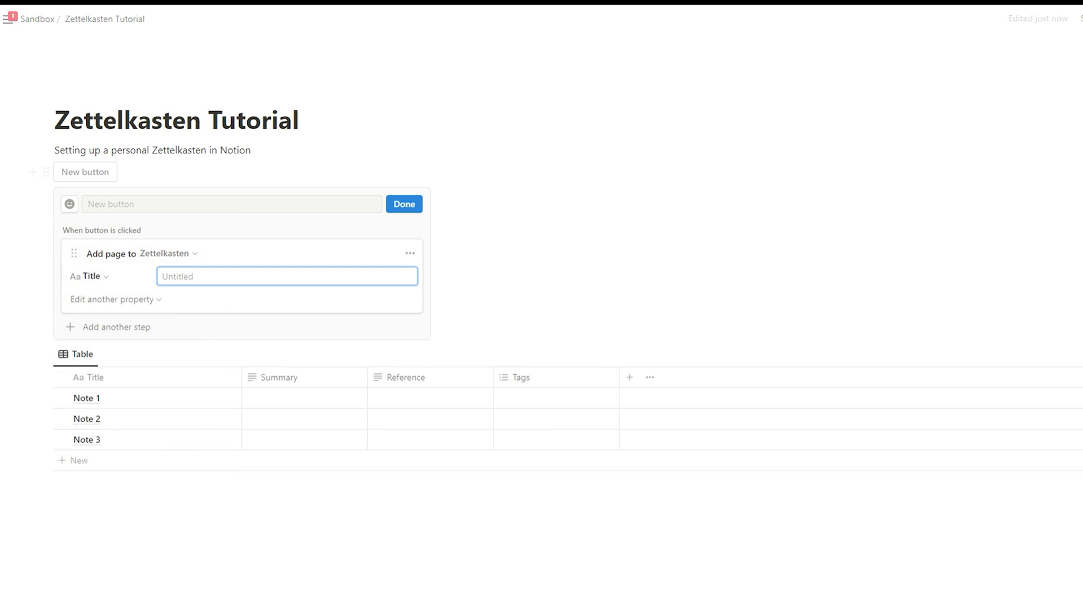
type("Note [")
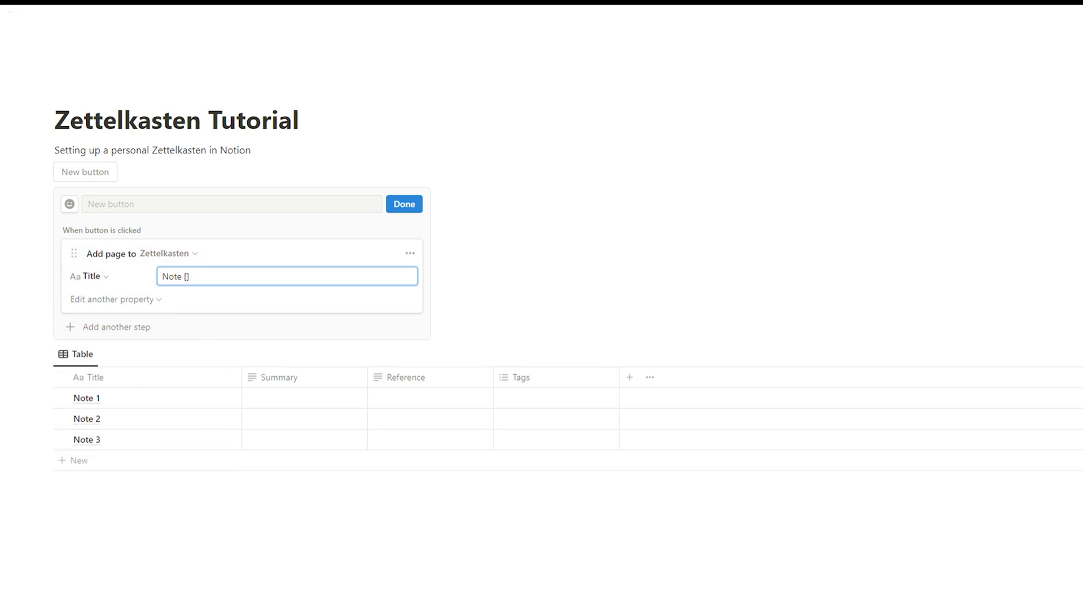
key("Left")
key("BackSpace")
key("BackSpace")
key("BackSpace")
left_click(404, 204)
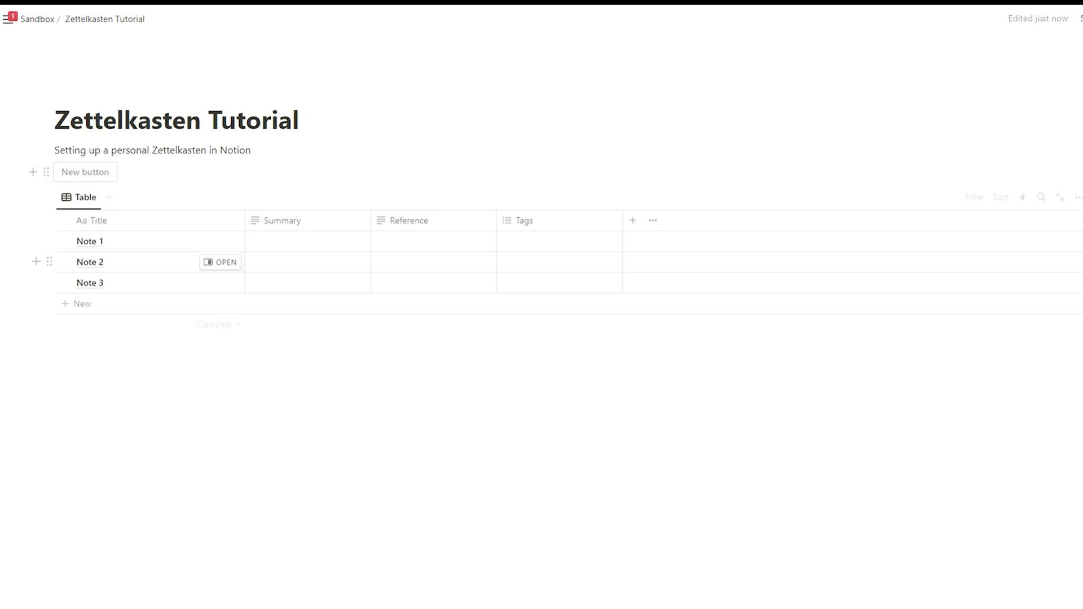
Test the button by adding three [Note] pages
left_click(70, 172)
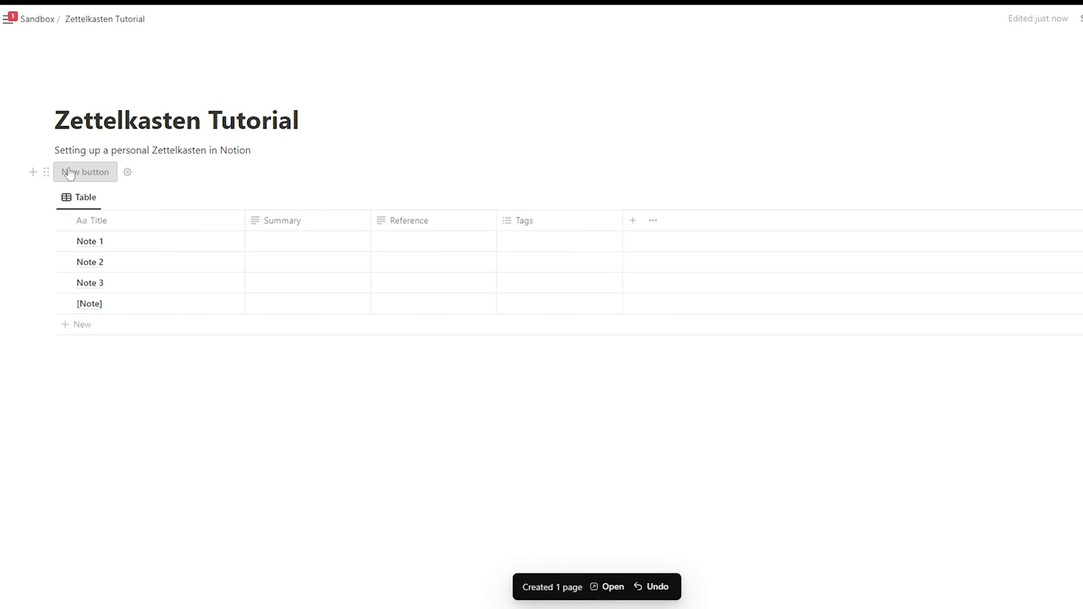
left_click(70, 172)
left_click(70, 173)
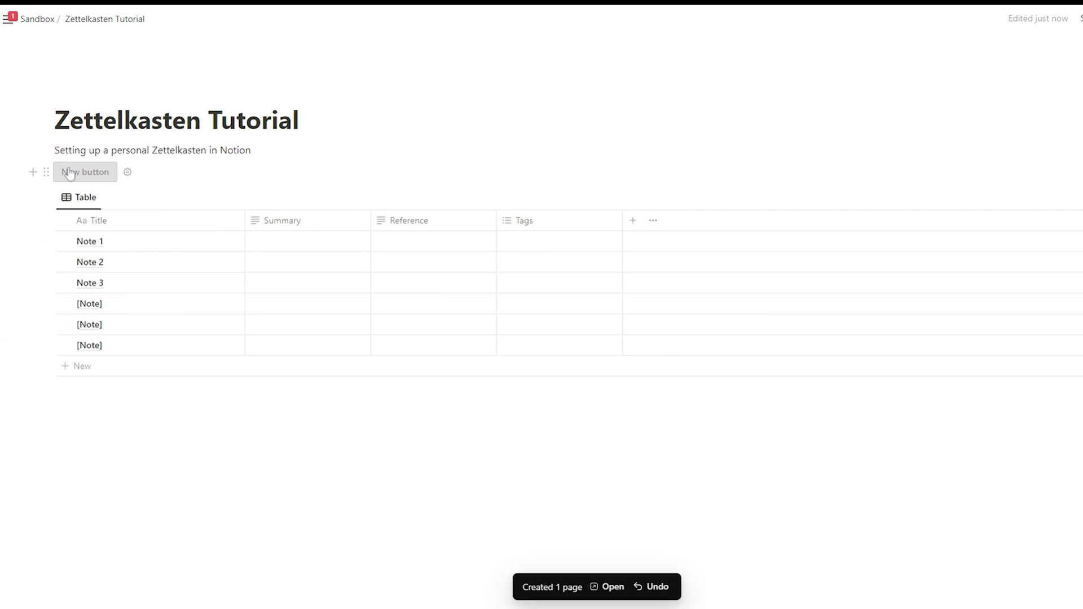
Give the button a green check-badge icon
left_click(128, 174)
left_click(69, 203)
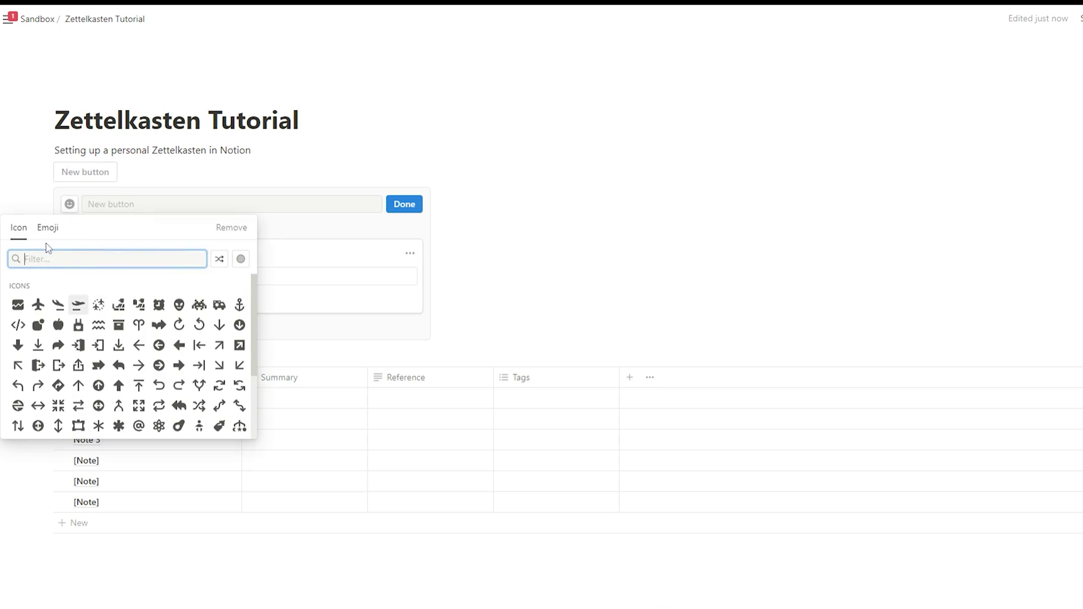
type("note")
key("ctrl+a")
type("check")
left_click(58, 288)
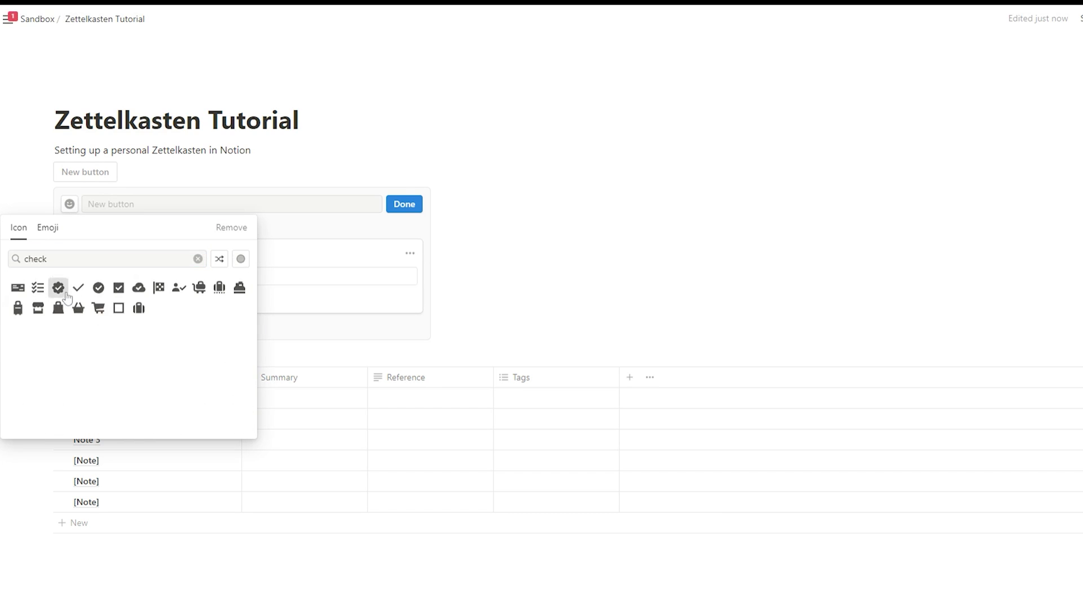
left_click(17, 331)
left_click(404, 204)
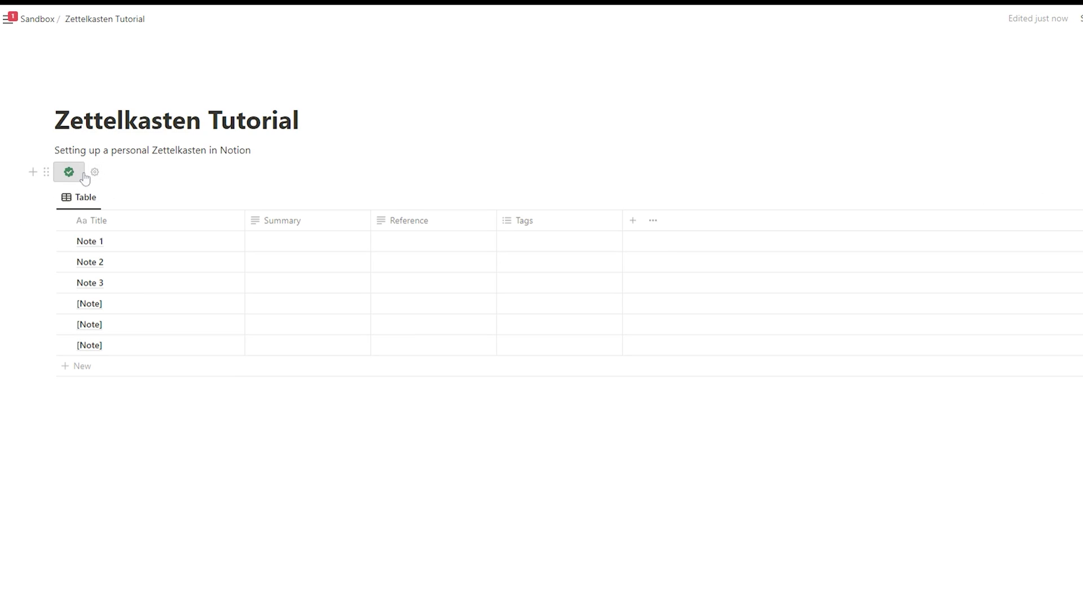
Rename the button 'New Note', test it, and delete the six test [Note] rows
left_click(94, 172)
type("New Note")
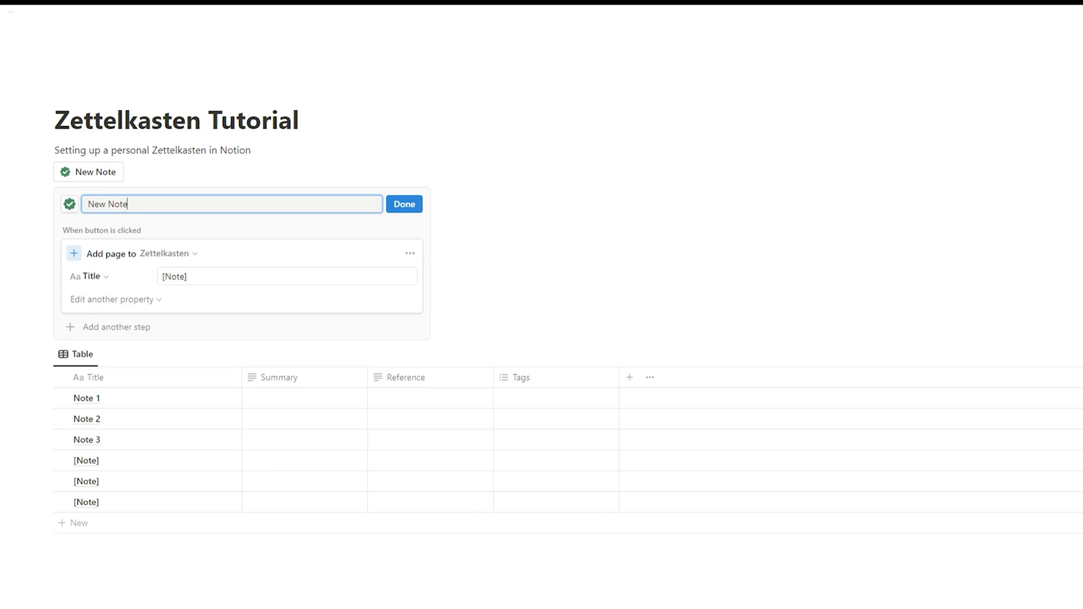
left_click(399, 208)
triple_click(97, 174)
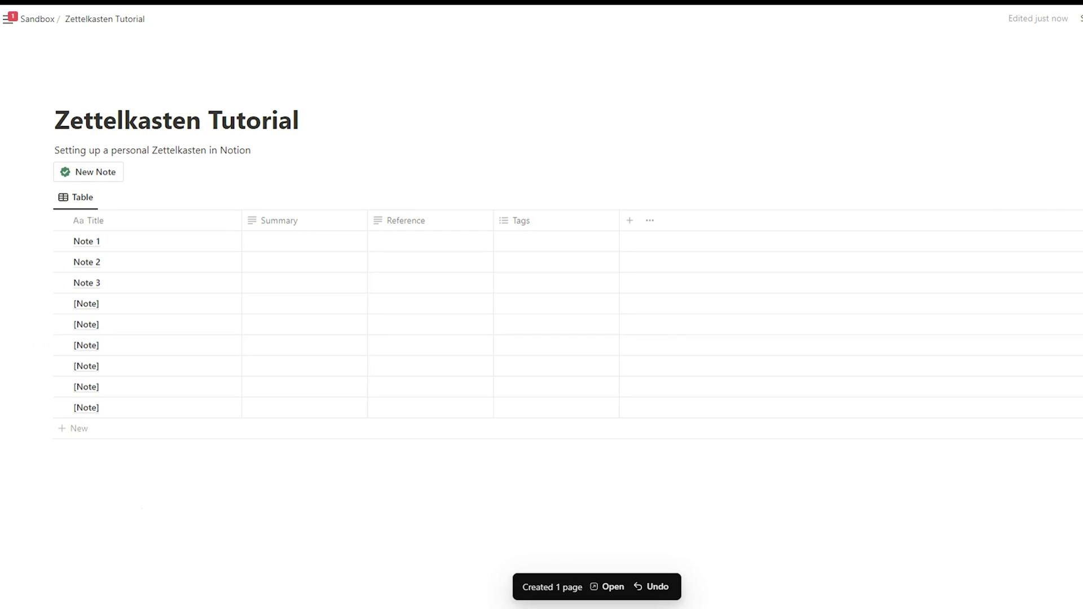
left_click_drag(141, 507, 105, 313)
key("Delete")
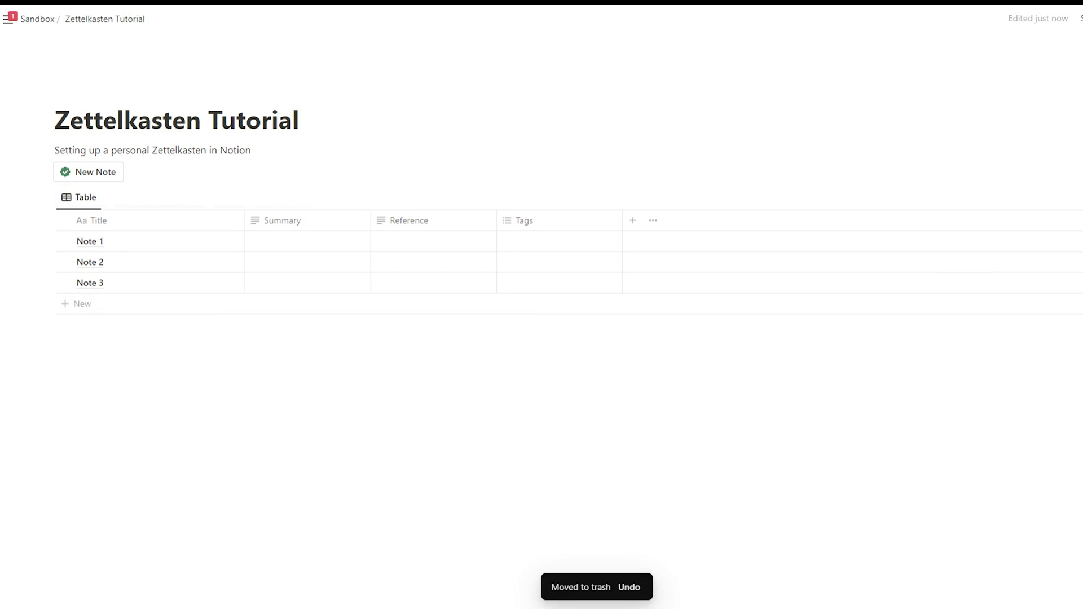
Add a select column named Type to the notes table
left_click(629, 220)
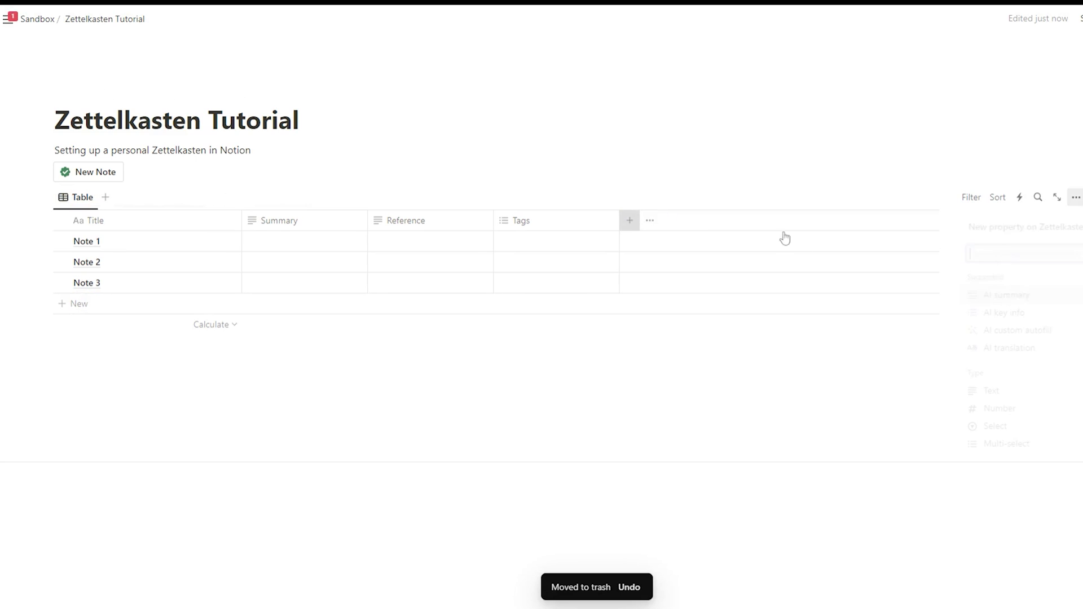
left_click(1016, 426)
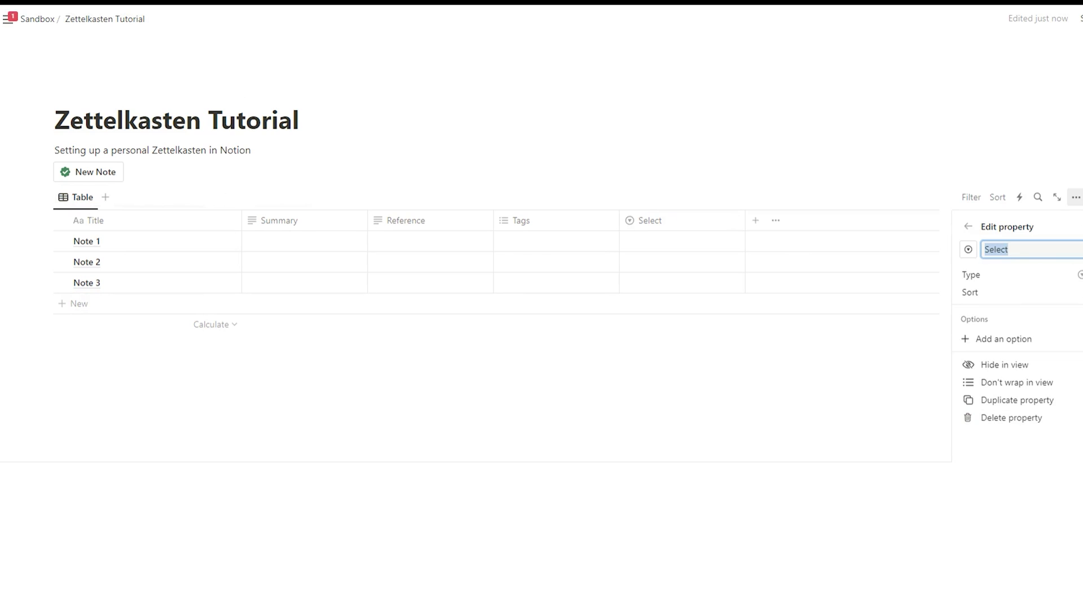
type("Type")
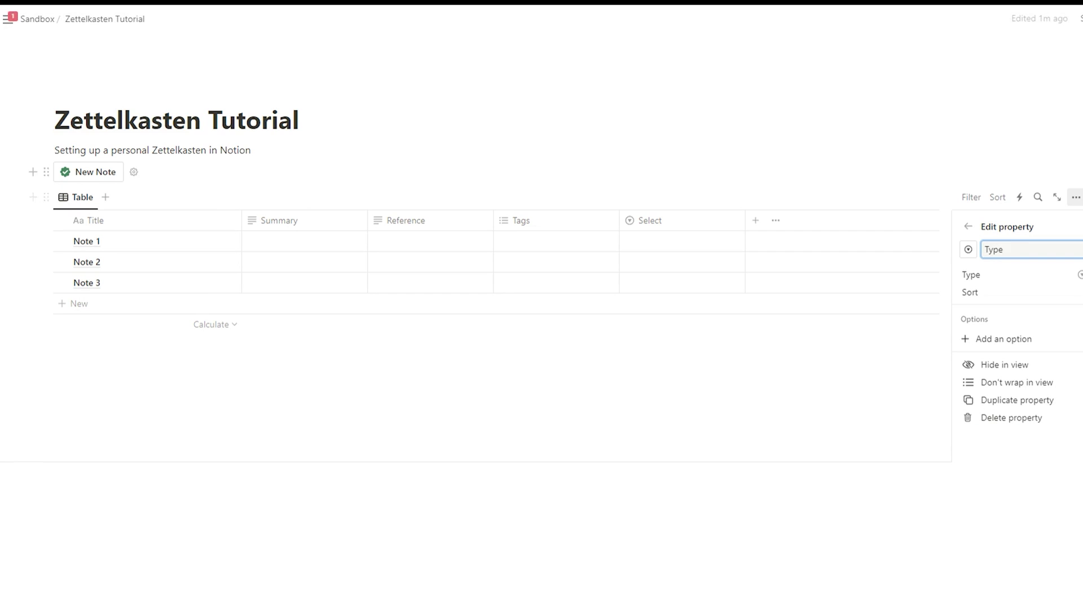
key("Return")
Mark Note 1 and Note 3 as Fleeting Note and Note 2 as Permanent Note
left_click(683, 243)
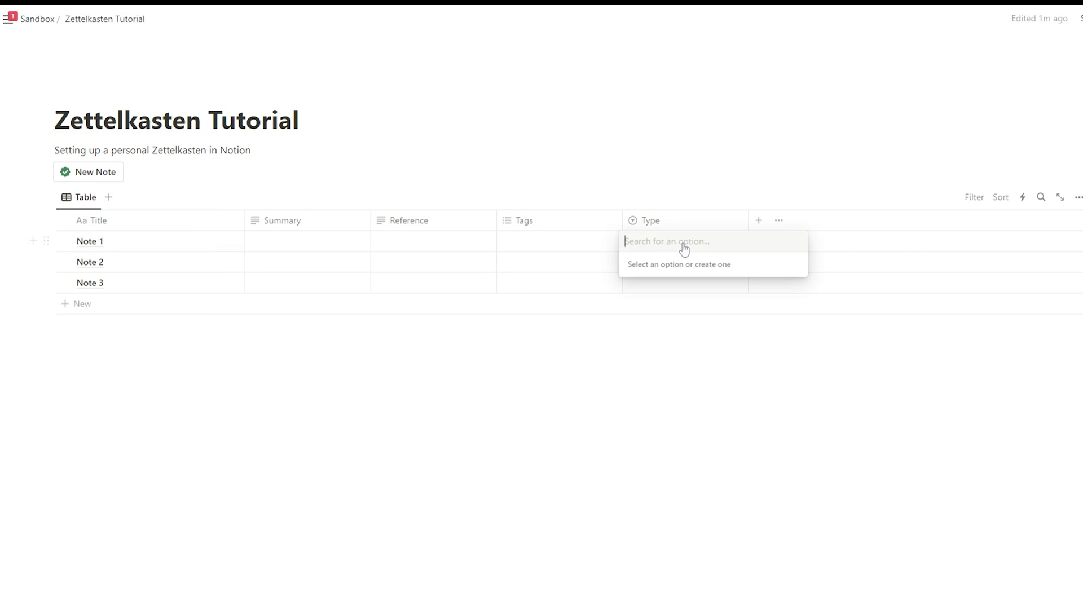
type("Fleeting Note")
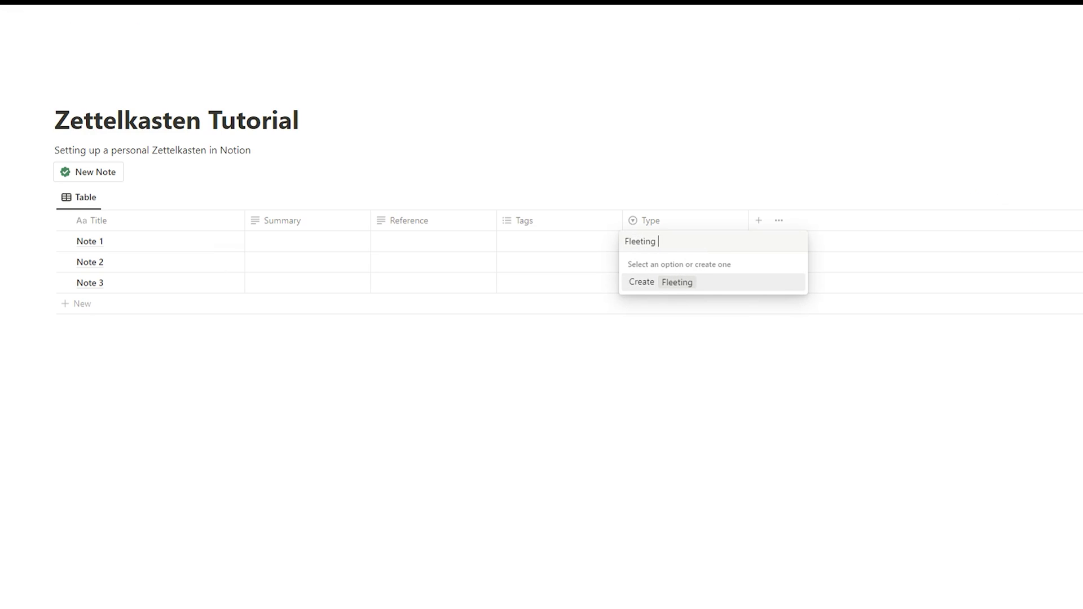
left_click(685, 287)
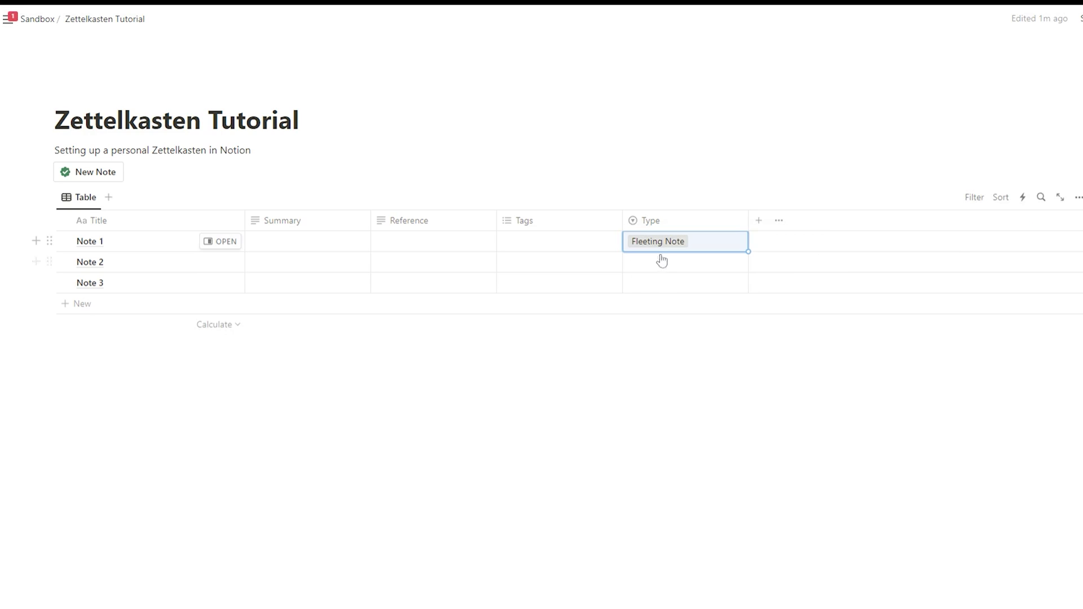
left_click(660, 263)
type("Permanent Note")
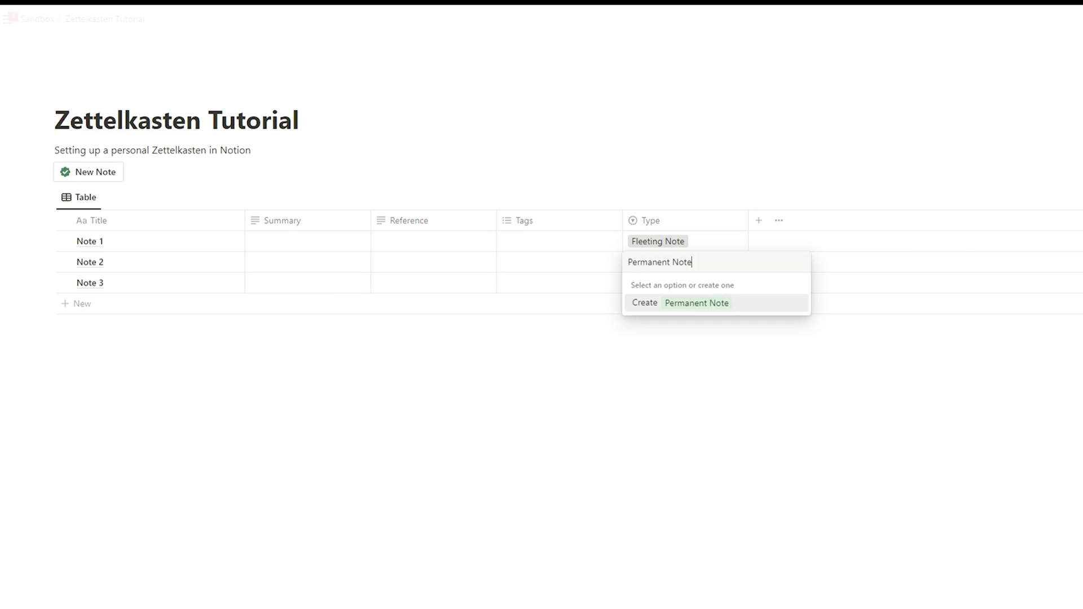
left_click(679, 305)
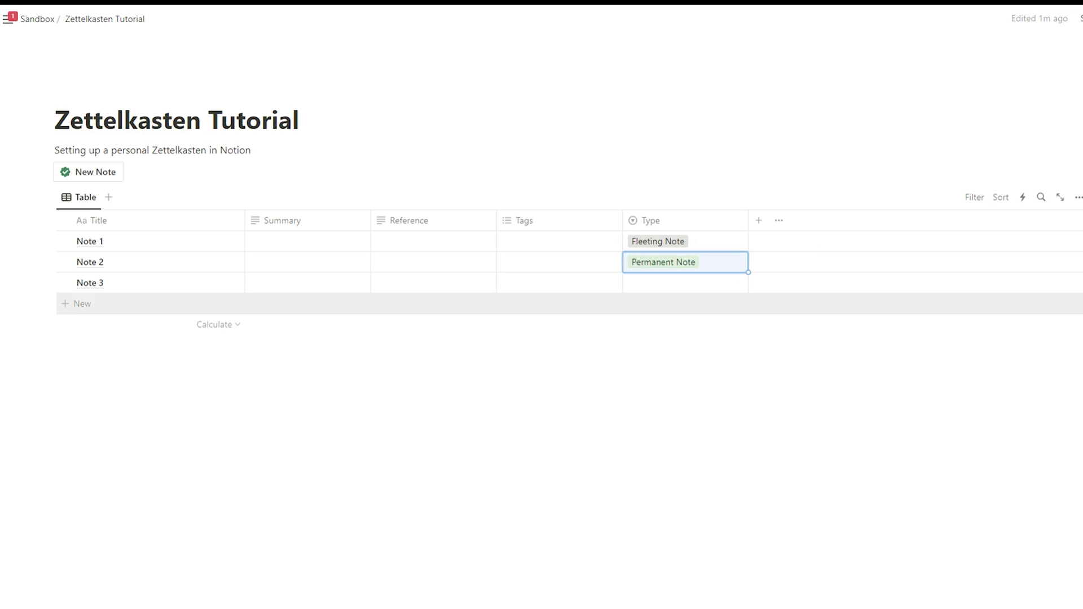
left_click(677, 290)
left_click(679, 322)
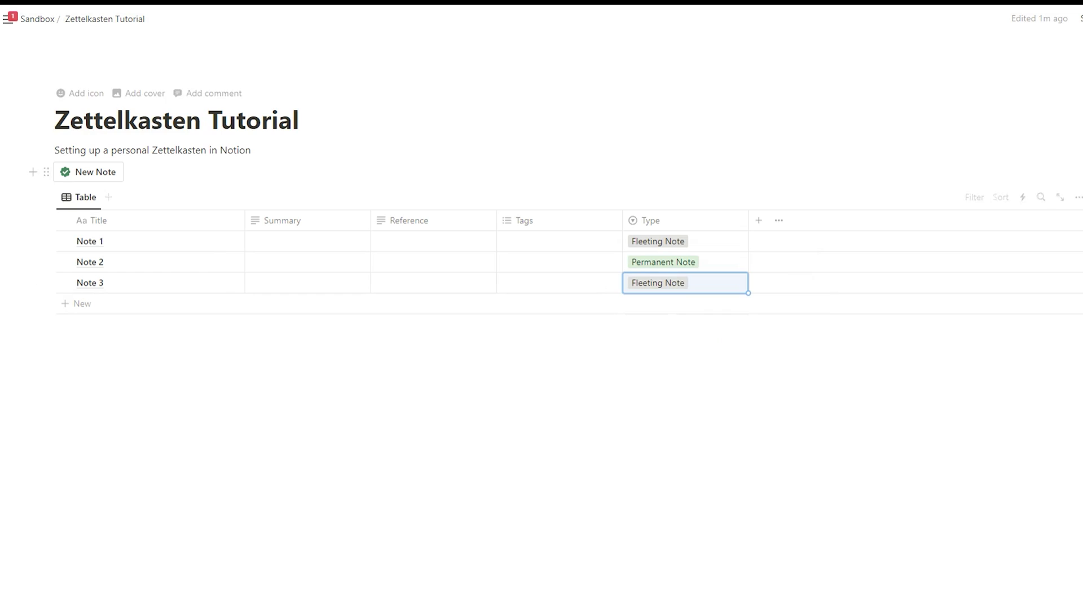
left_click(395, 172)
left_click(671, 339)
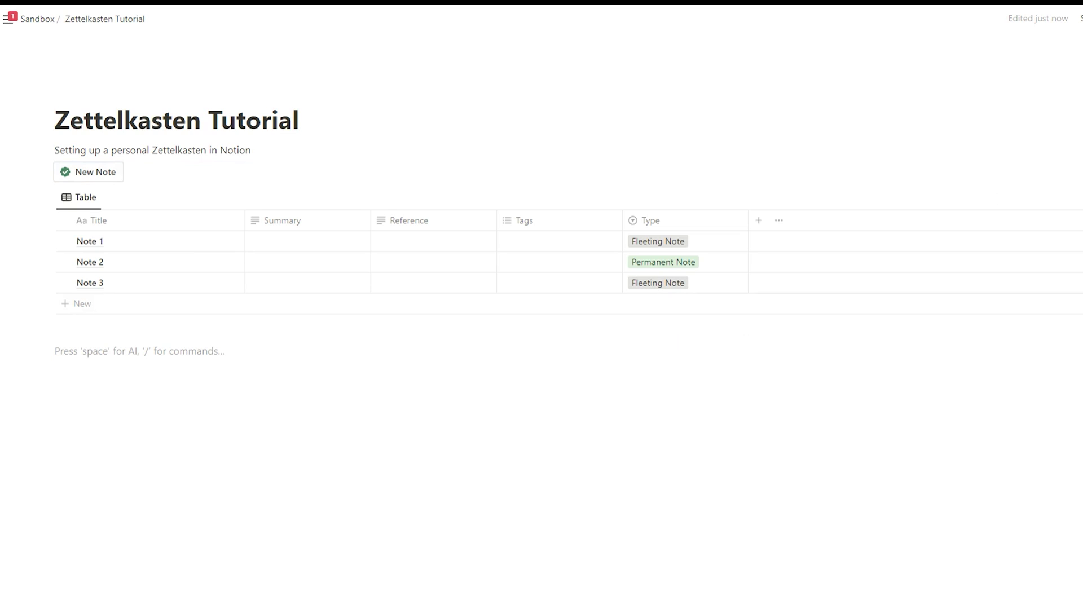
left_click(82, 173)
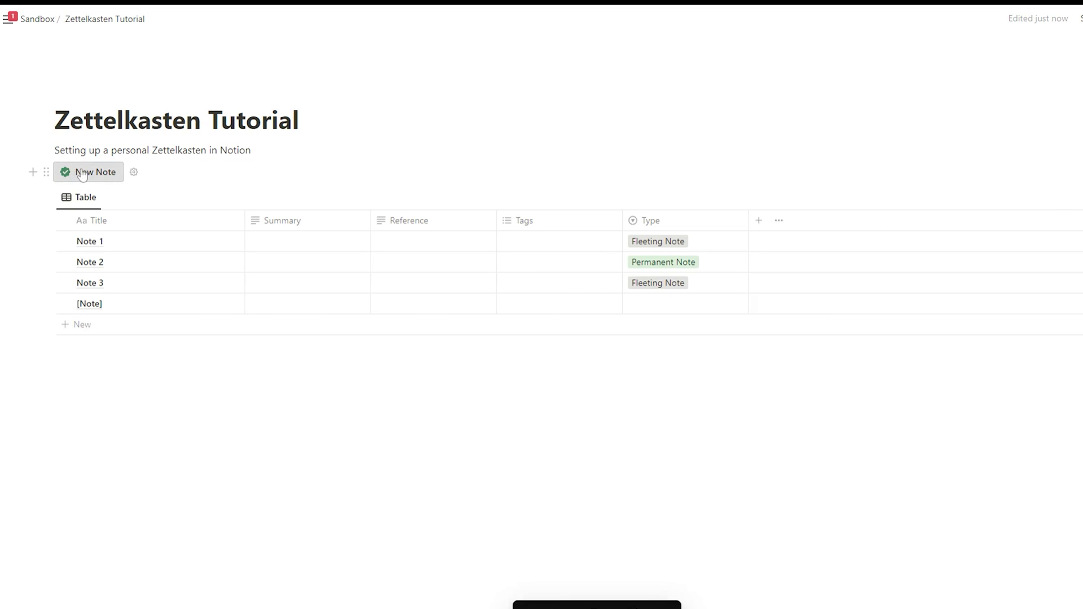
triple_click(82, 174)
double_click(82, 174)
triple_click(82, 173)
triple_click(82, 174)
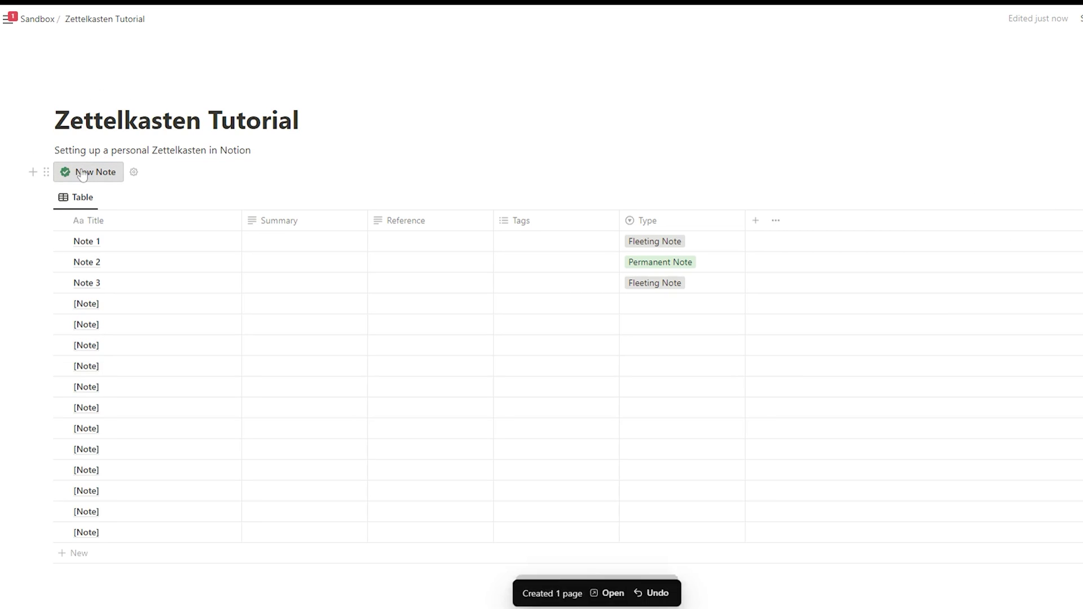
left_click(83, 174)
left_click(82, 173)
left_click(82, 173)
left_click(82, 174)
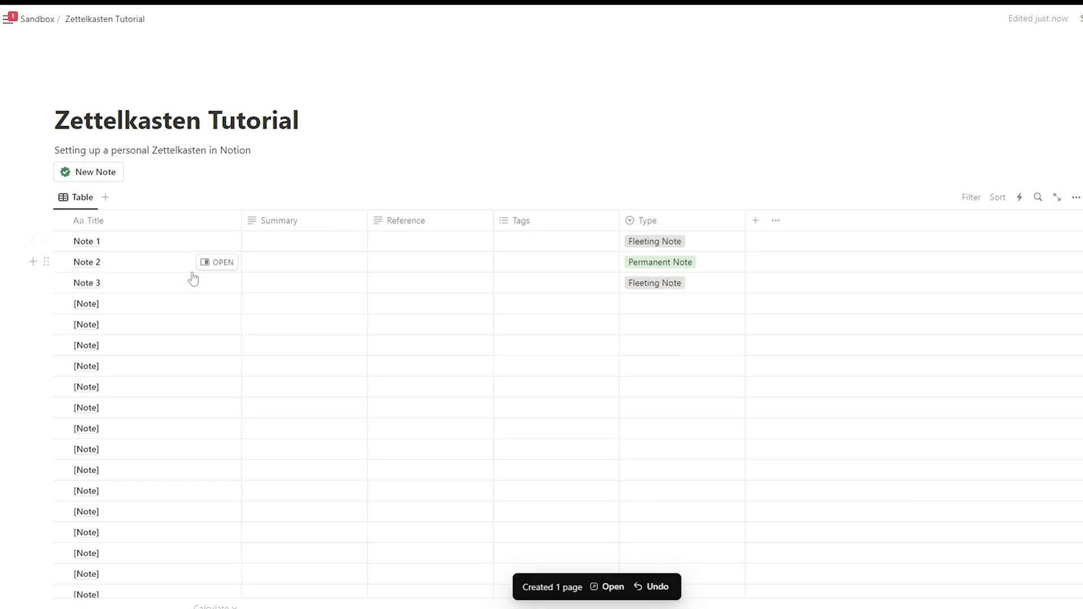
scroll(193, 280, "down", 5)
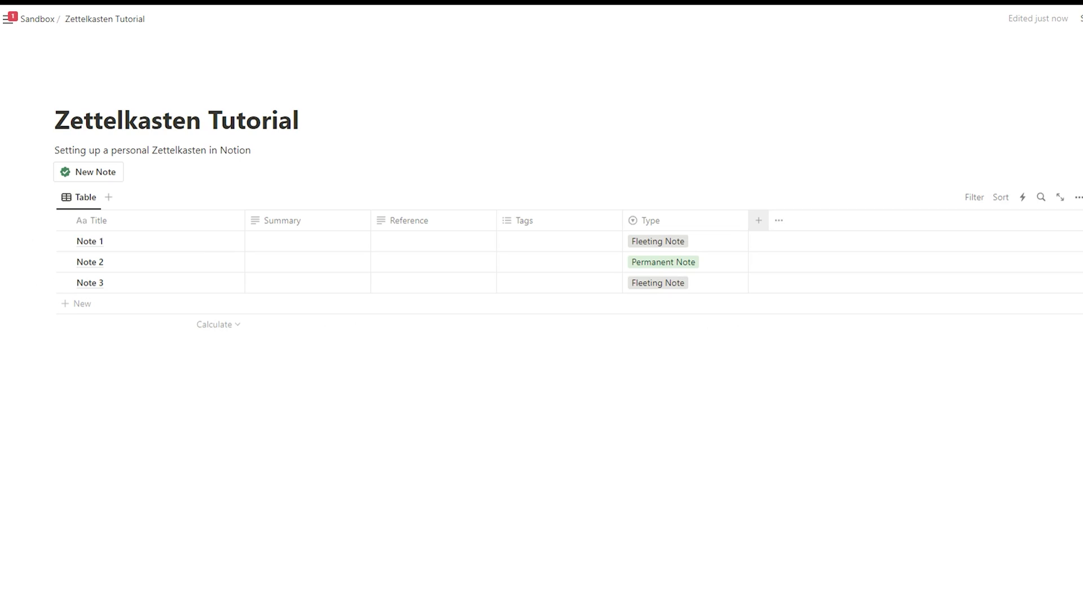
Add a Related Zettelkasten relation column pointing to the Zettelkasten database
left_click(758, 220)
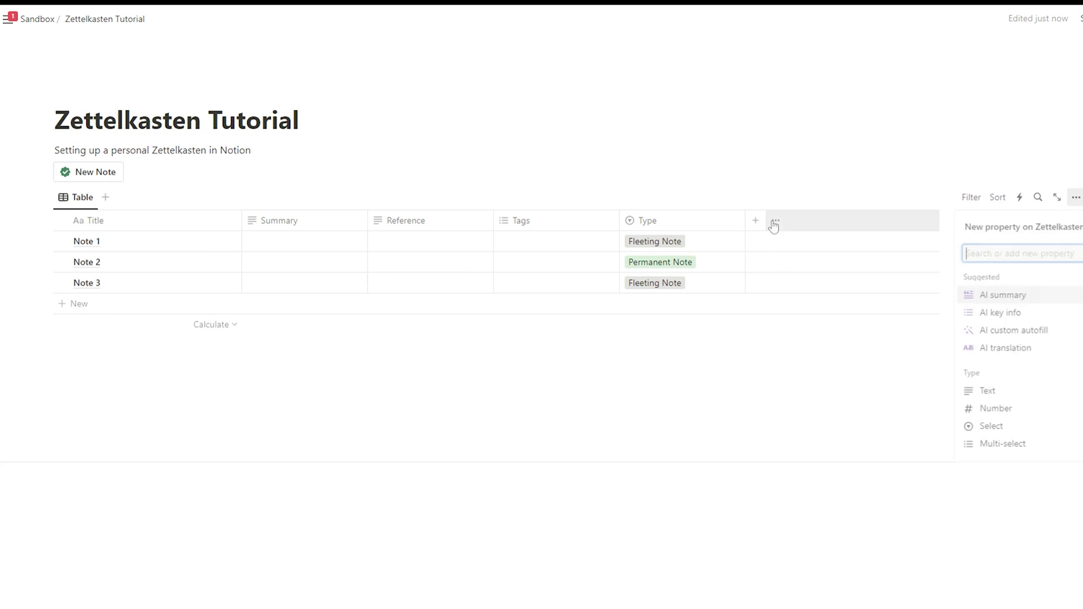
type("re")
left_click(1037, 293)
left_click(1037, 304)
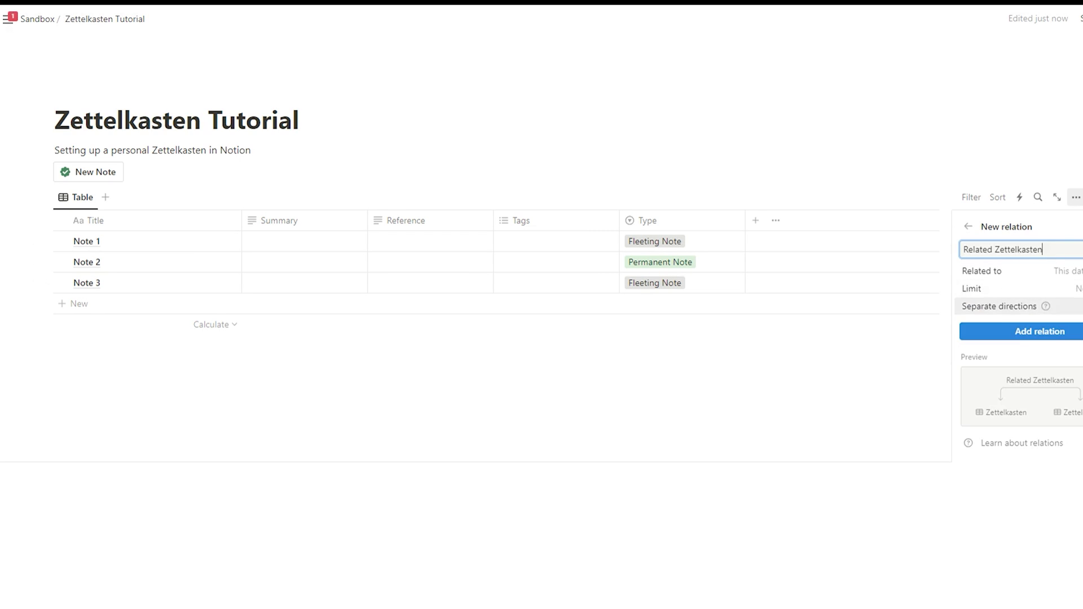
left_click(1039, 331)
Relate Note 2 to Note 1 and Note 3 to Note 2
left_click(822, 243)
left_click(779, 303)
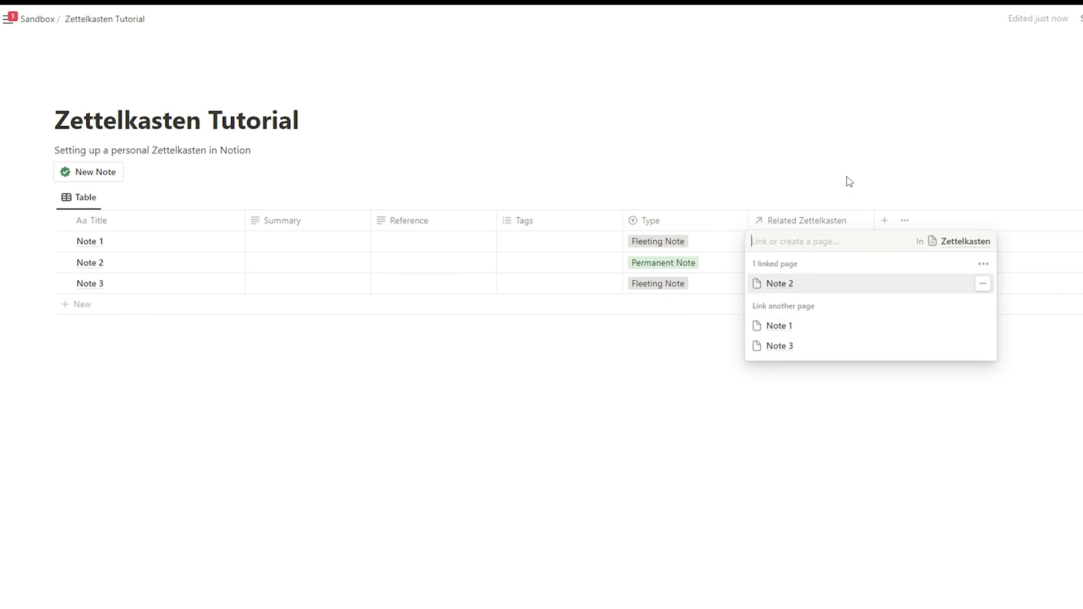
left_click(846, 179)
left_click(827, 266)
left_click(780, 368)
left_click(842, 186)
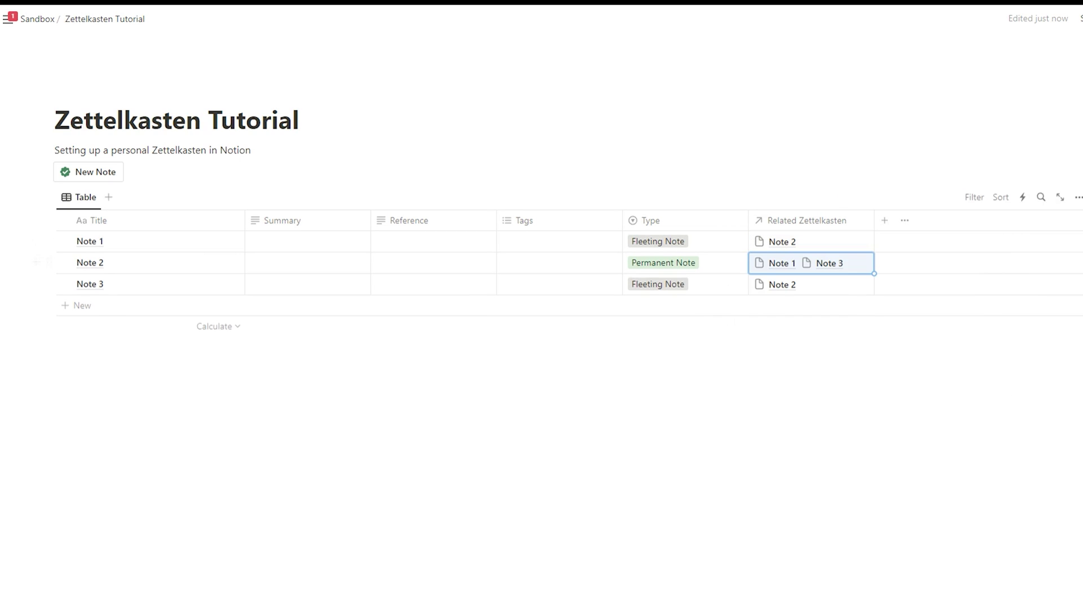
In Note 1's body, write 'Link to Note 2' linked to the Note 2 page
left_click(221, 241)
type("Link to")
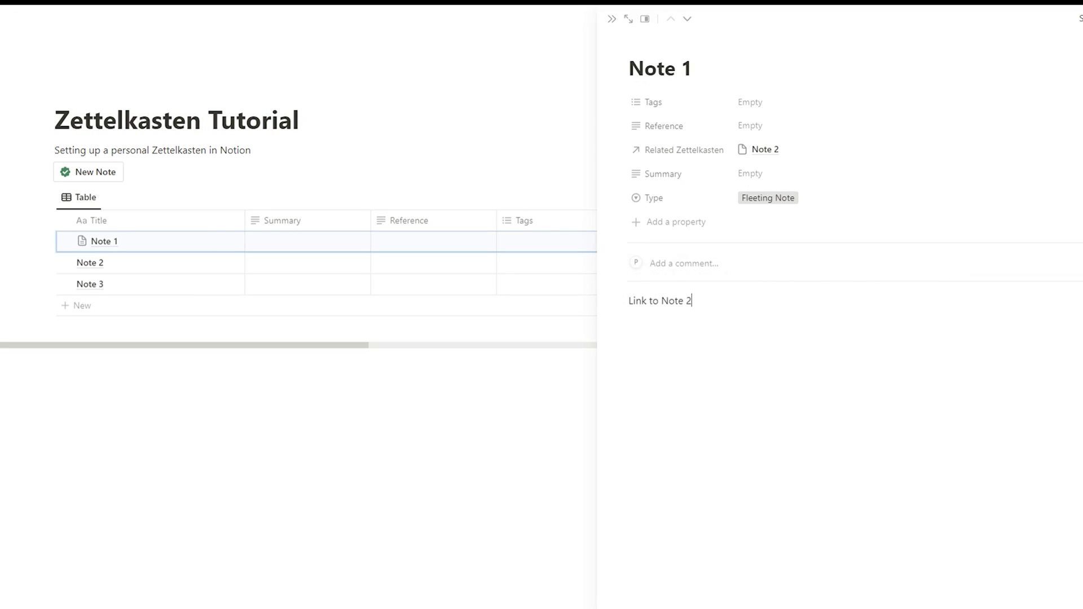
key("shift+Home")
key("ctrl+k")
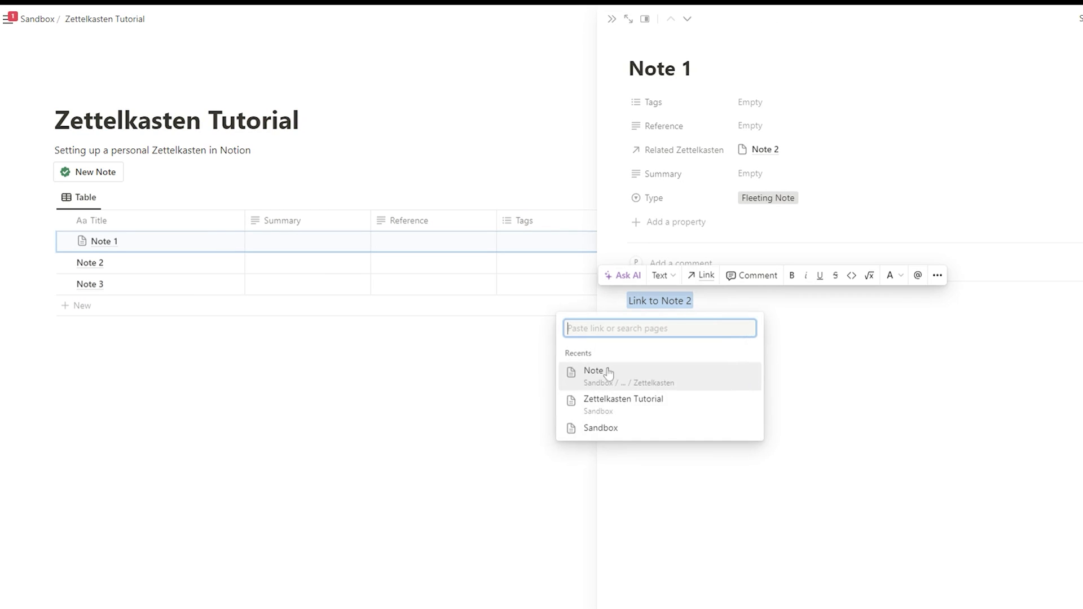
type("Note 2")
key("Down")
key("Return")
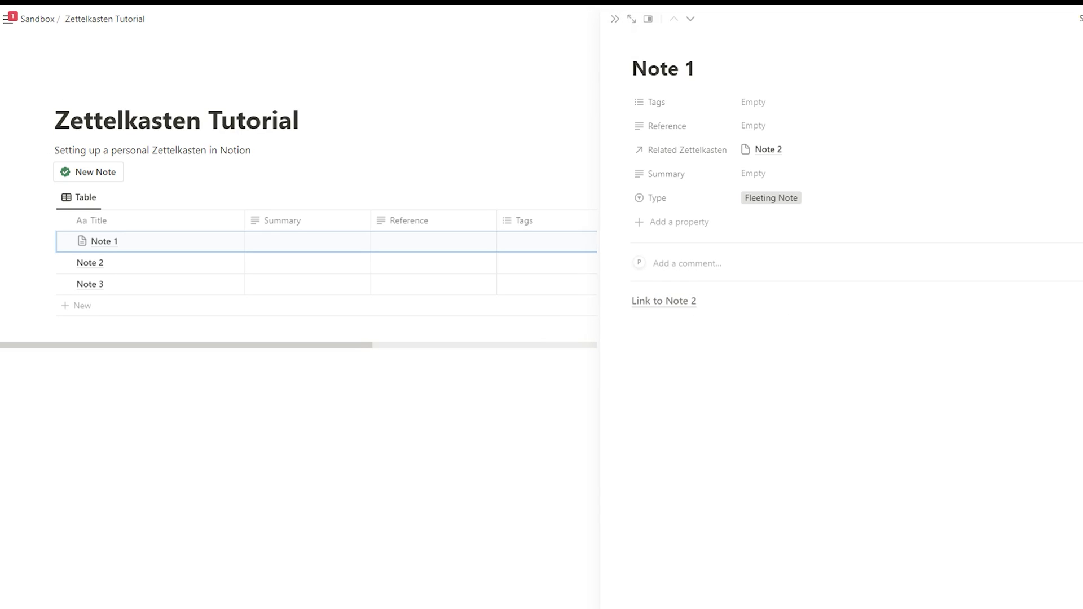
left_click(612, 19)
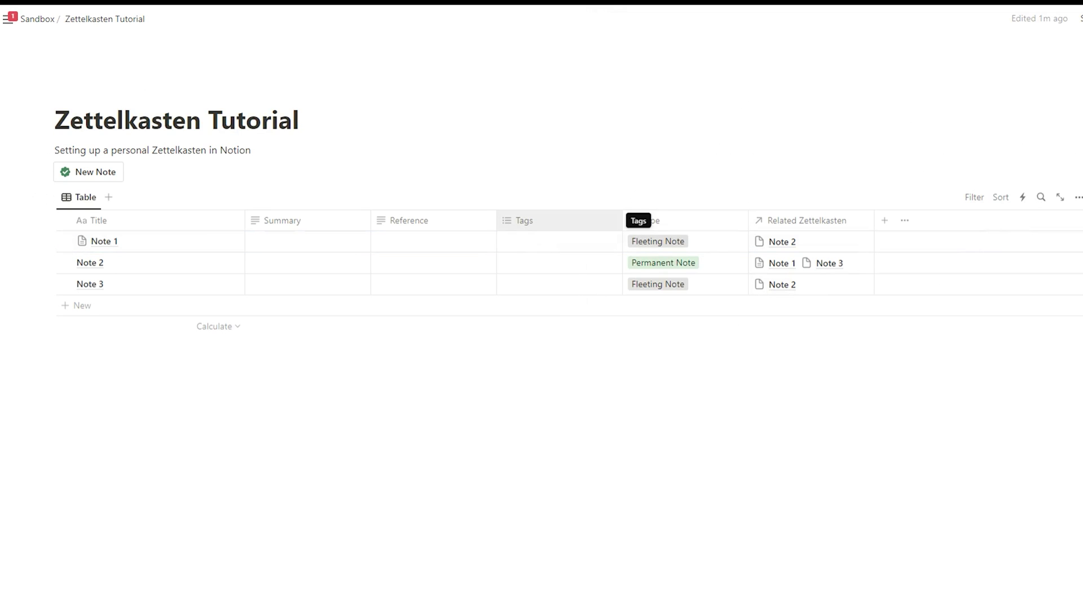
Insert an inline Tags database with entries Category 1, Category 2 and Category 3
left_click(57, 353)
type("7d")
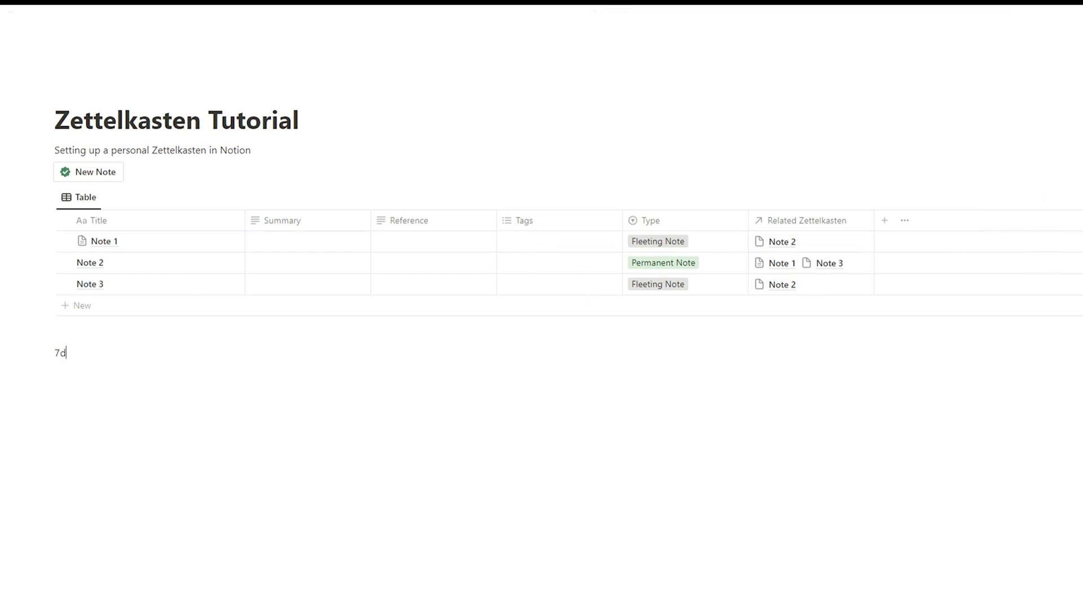
key("BackSpace")
key("BackSpace")
type("/data")
left_click(107, 391)
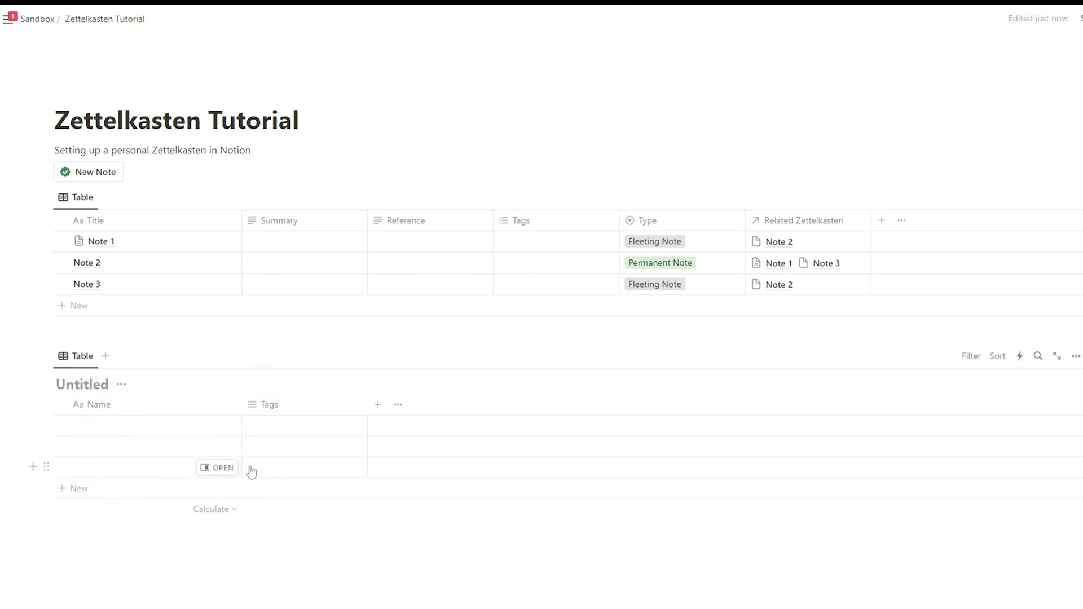
type("Tags")
key("Return")
type("Cat")
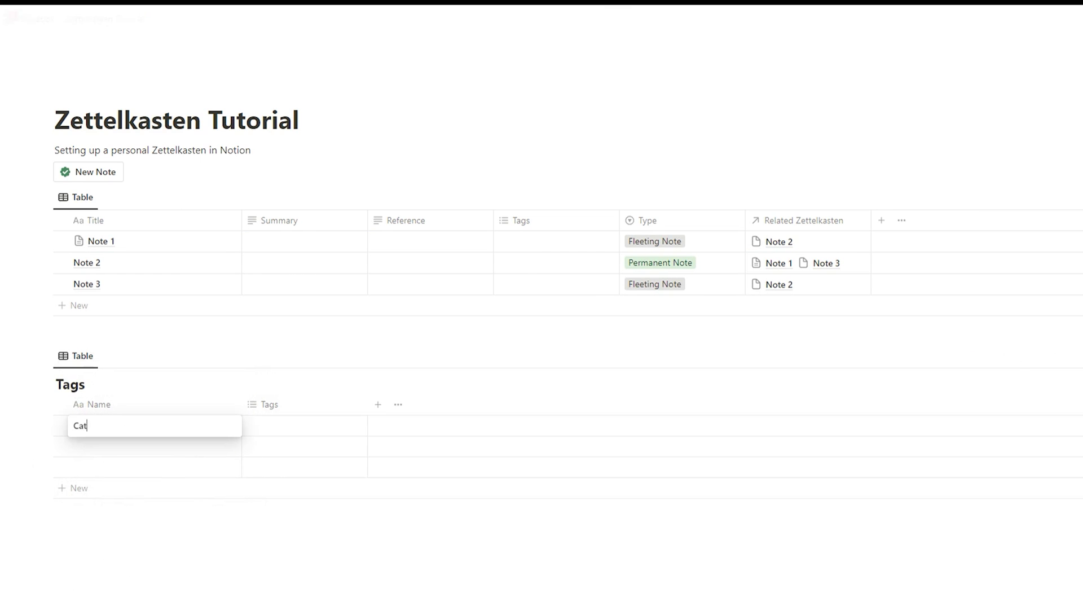
type("egory 1")
left_click(158, 448)
type("Category 2")
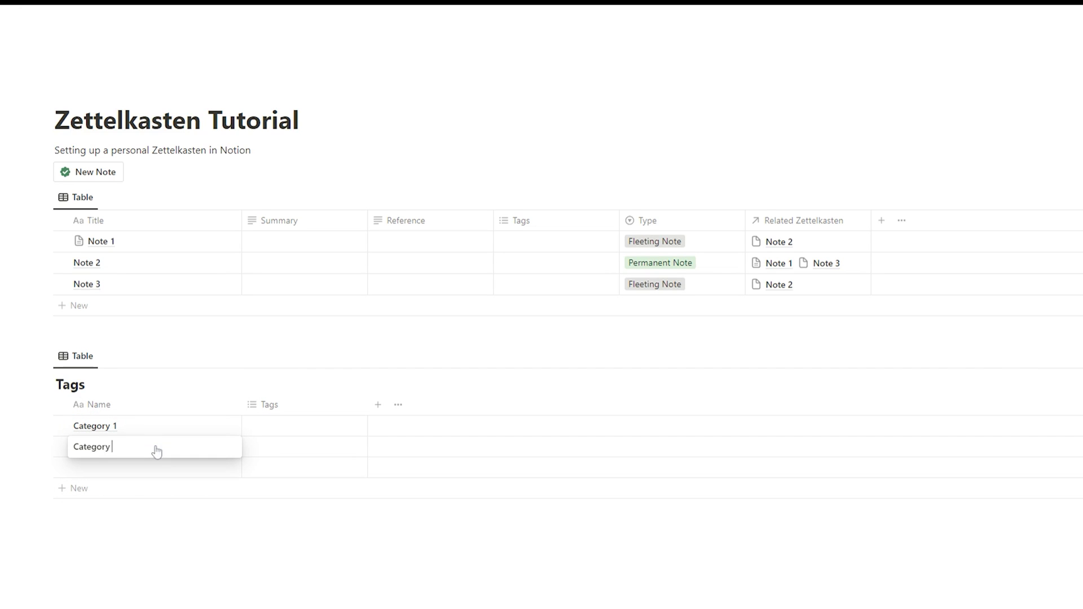
left_click(161, 468)
type("Category4")
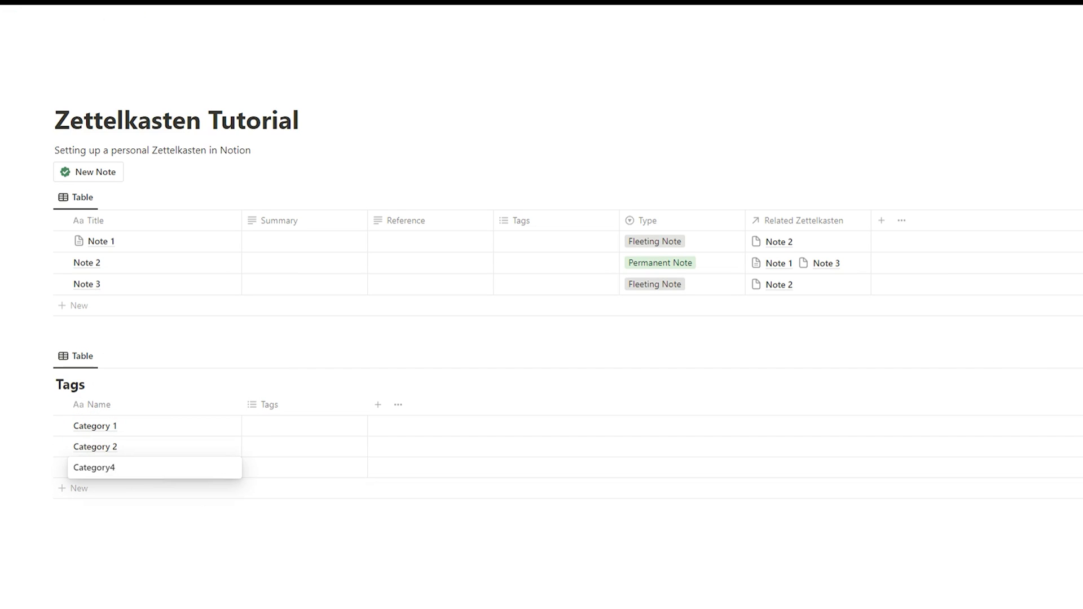
key("BackSpace")
type("3")
Change the notes' Tags column into a relation to the Tags database
left_click(531, 220)
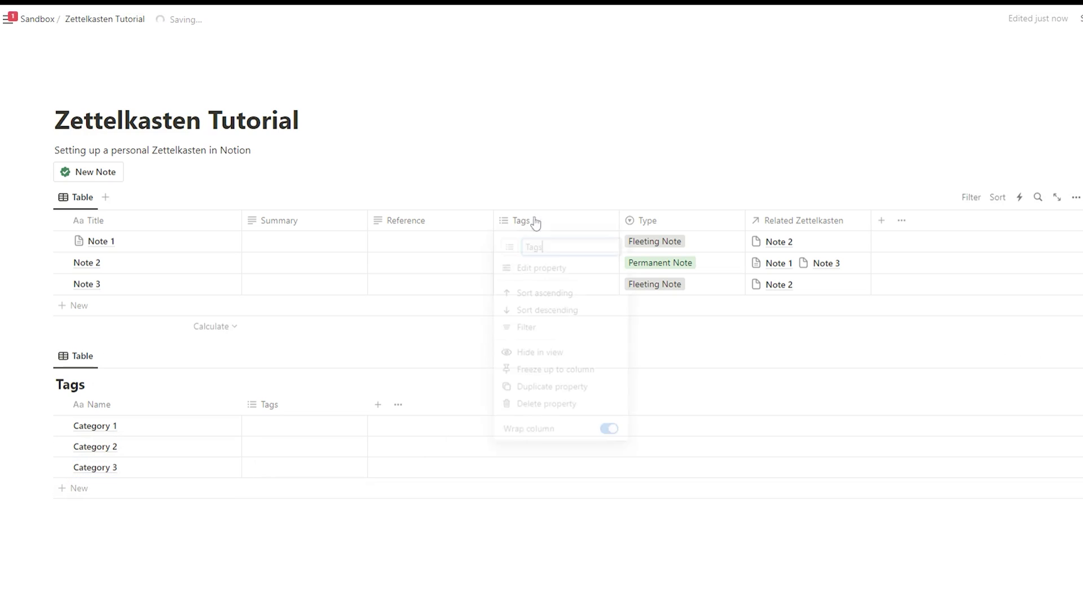
left_click(565, 270)
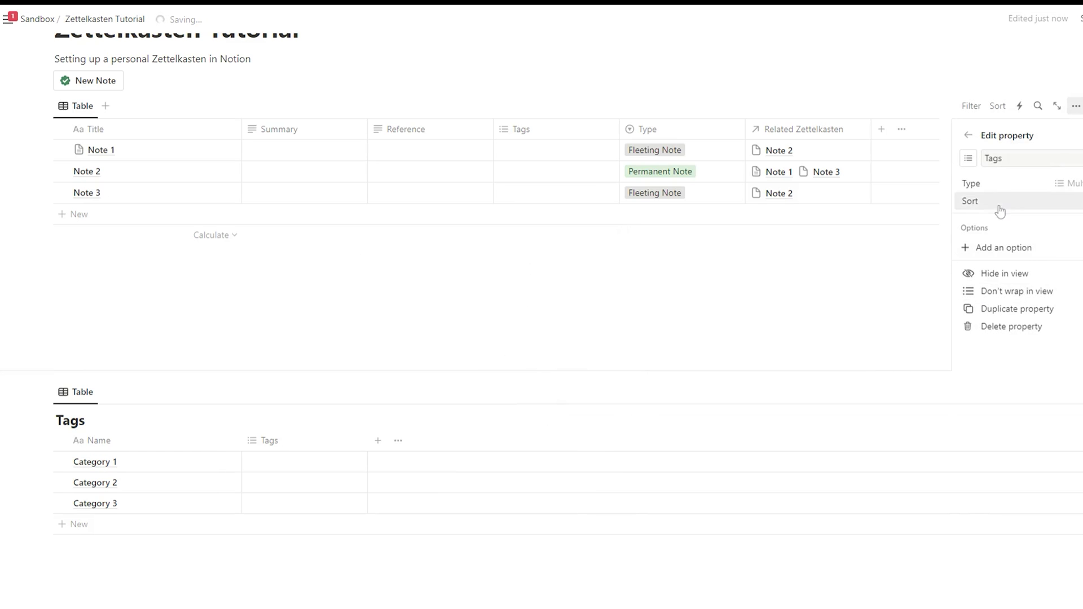
left_click(987, 184)
scroll(1037, 259, "down", 5)
left_click(993, 242)
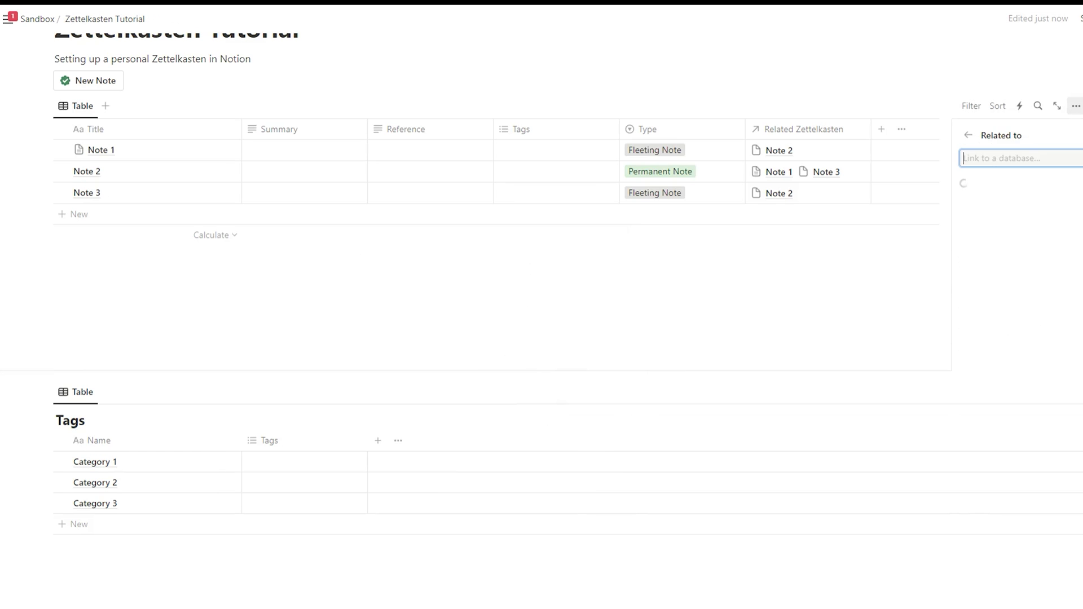
left_click(990, 210)
left_click(1040, 240)
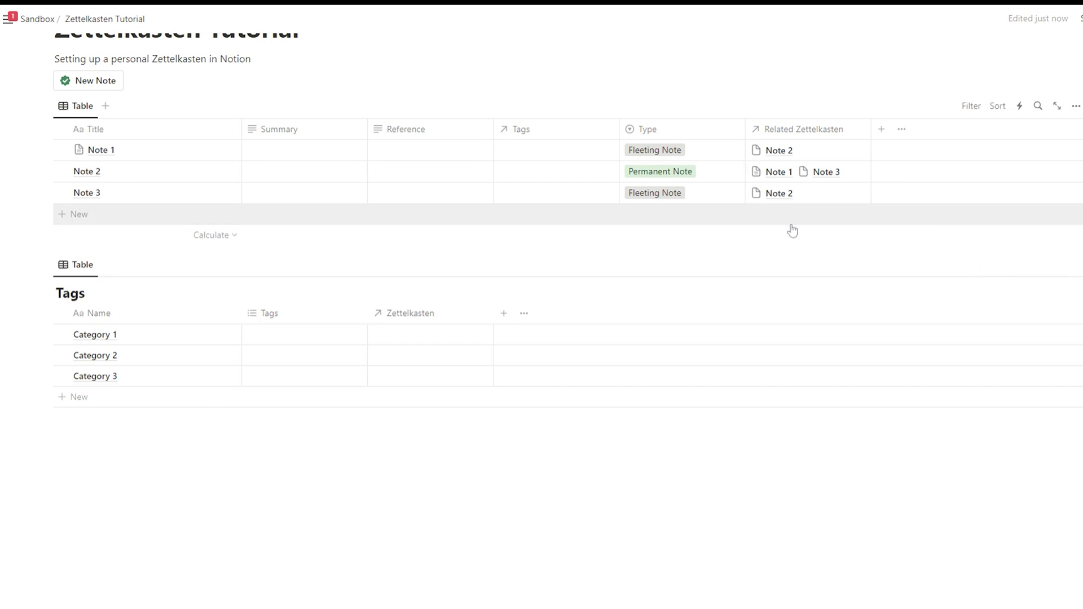
Link Notes 1, 2 and 3 to Categories 1, 2 and 3, and delete the empty fourth row
left_click(546, 156)
left_click(555, 197)
key("Escape")
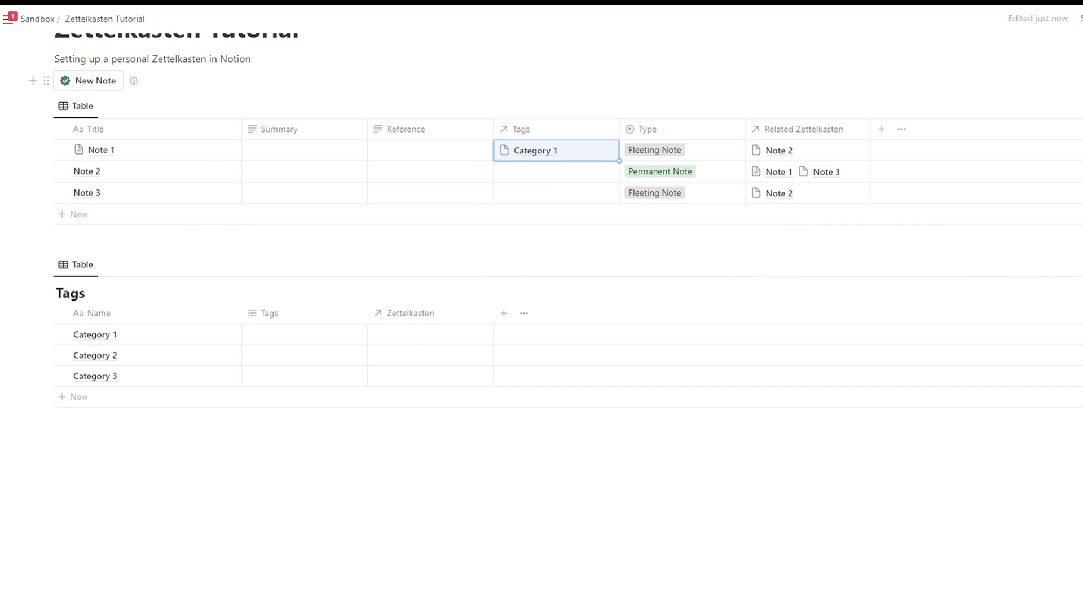
left_click(561, 171)
left_click(578, 233)
key("Escape")
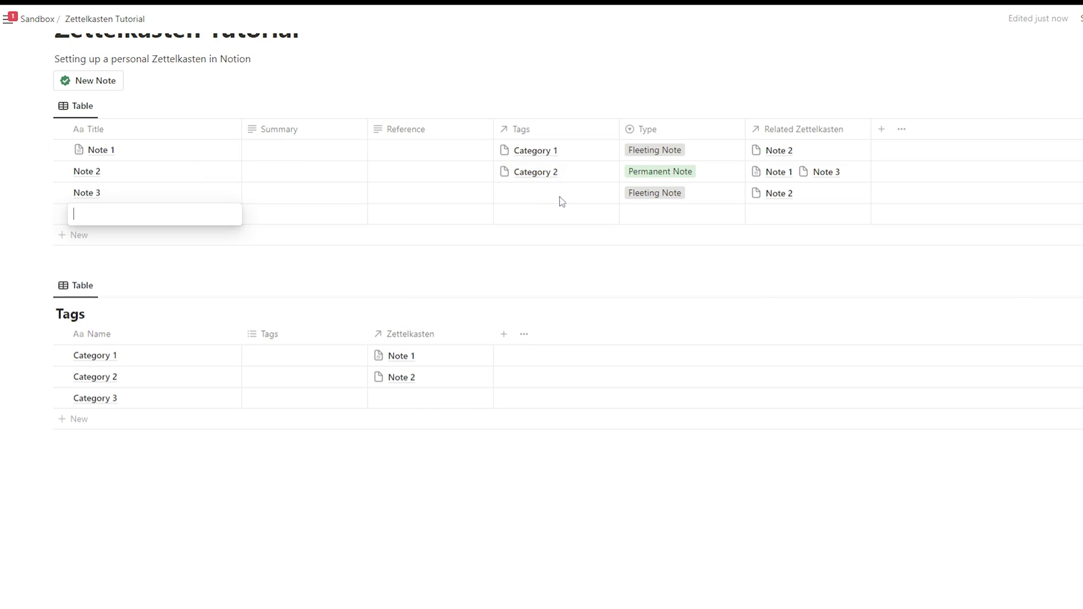
left_click(560, 201)
left_click(572, 275)
key("Escape")
left_click(49, 215)
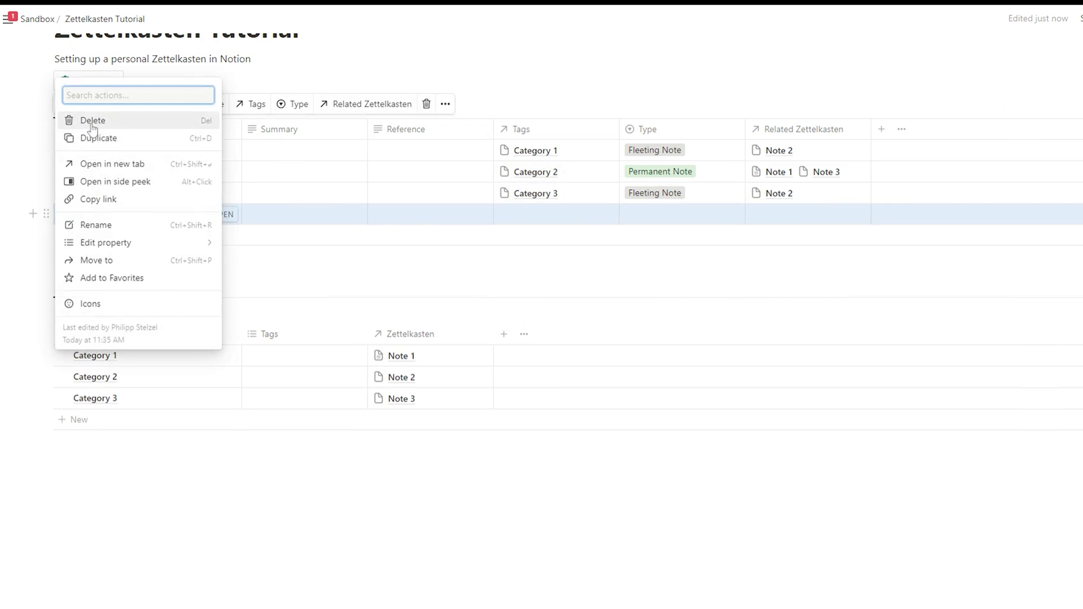
left_click(88, 120)
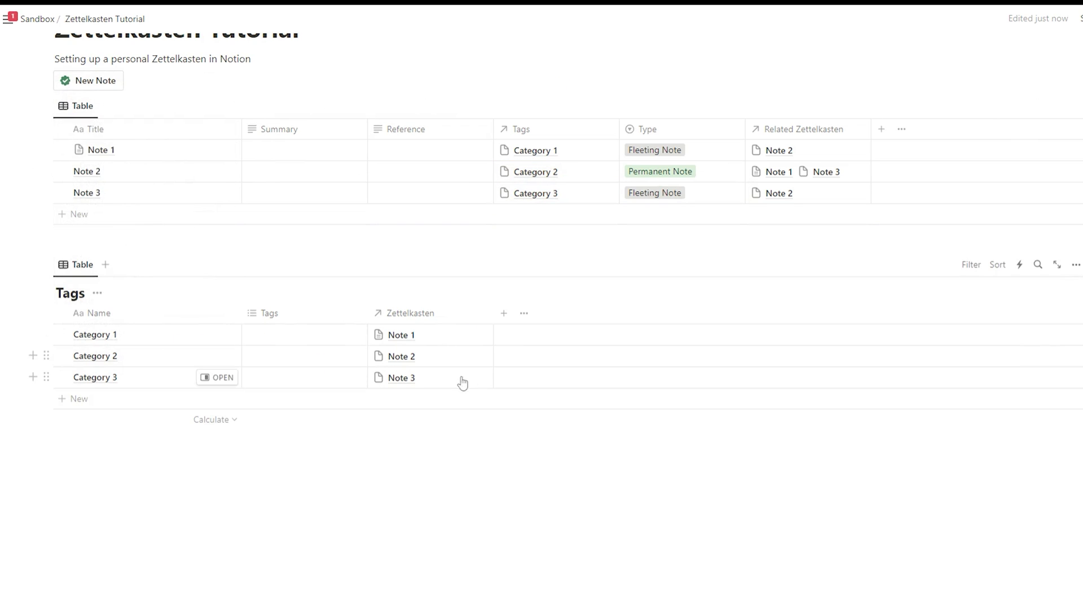
left_click(68, 446)
Insert an inline 'Literature' database with entries Book 1, Video 1 and Article 1
type("/data")
left_click(193, 236)
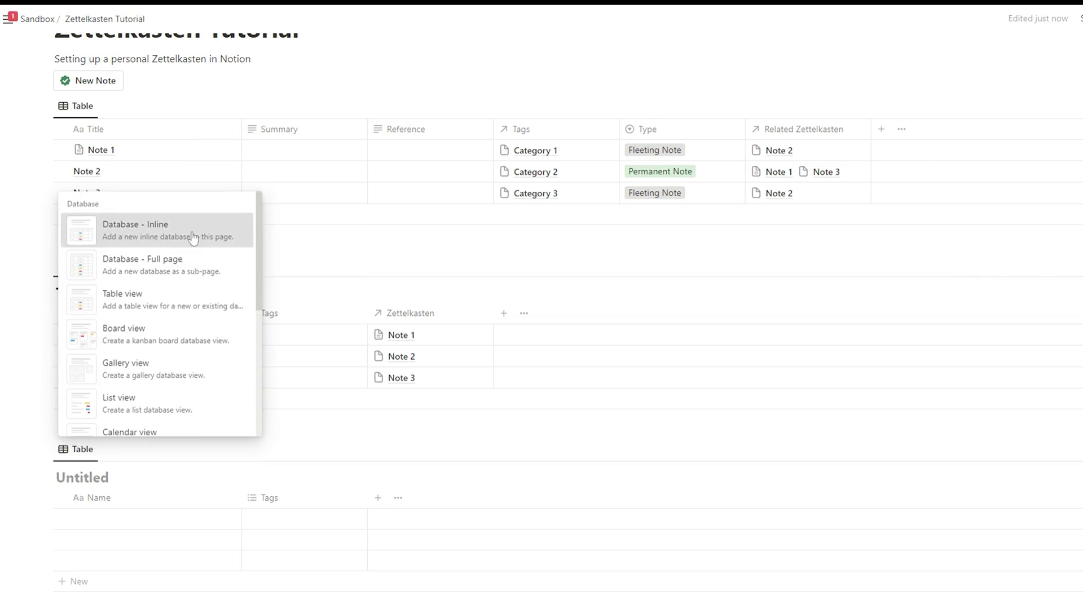
type("Literature")
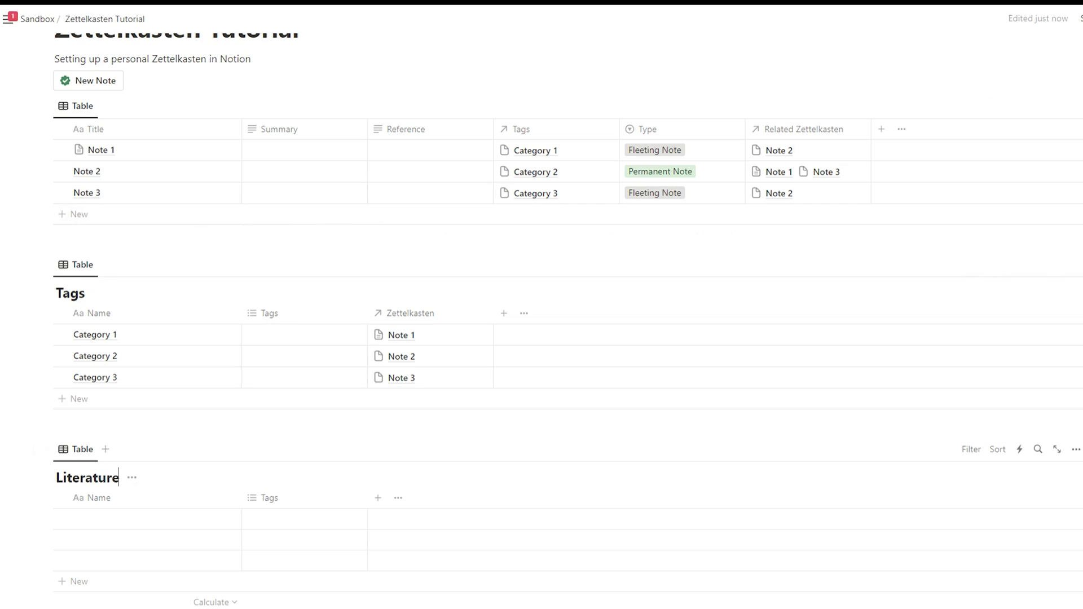
scroll(184, 339, "down", 3)
left_click(184, 336)
type("Book 1")
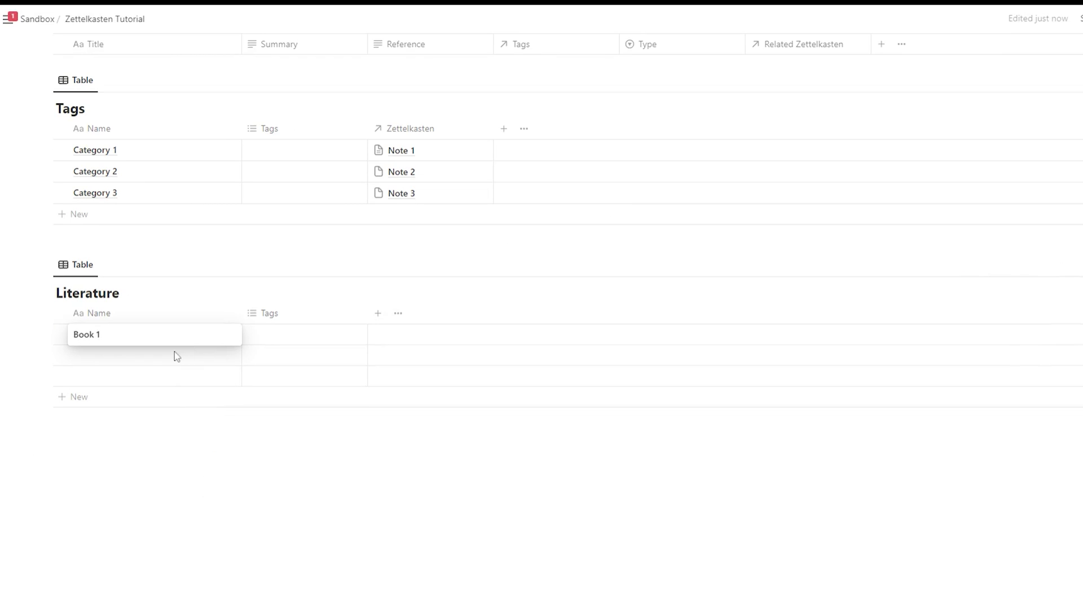
left_click(175, 356)
type("Video 1")
left_click(181, 382)
type("Article 1")
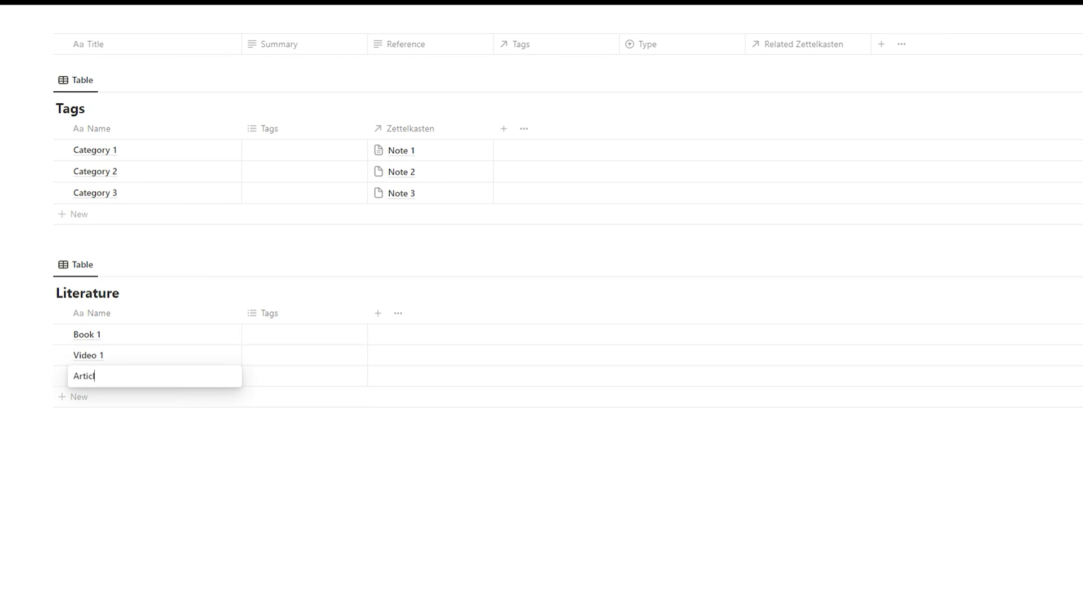
key("Return")
Change the Reference column to a relation to Literature, also shown on Literature
scroll(217, 334, "up", 3)
left_click(406, 134)
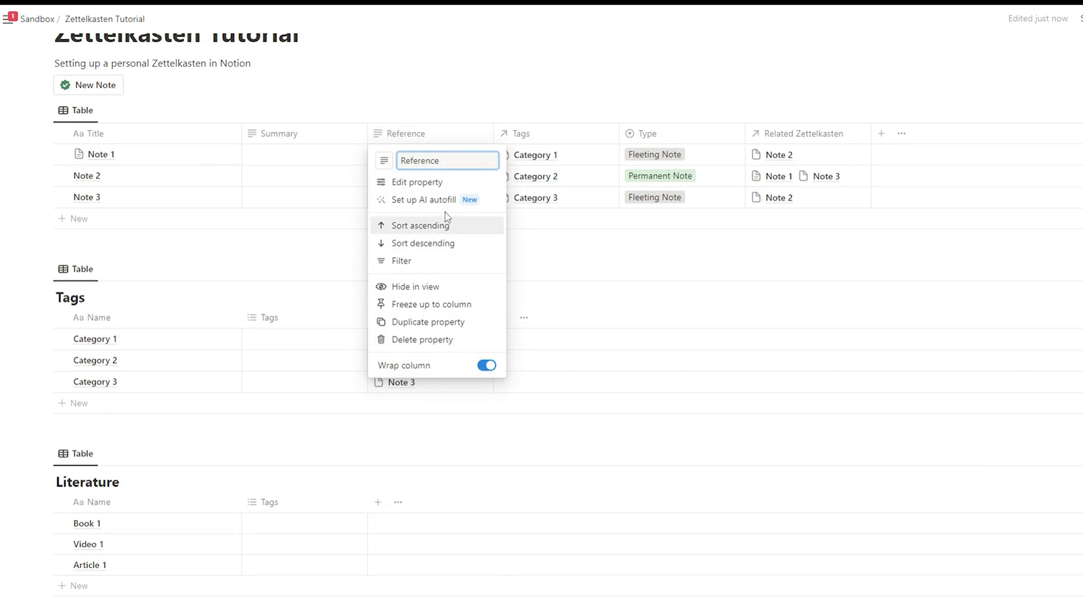
left_click(432, 181)
left_click(1075, 120)
scroll(1026, 277, "down", 3)
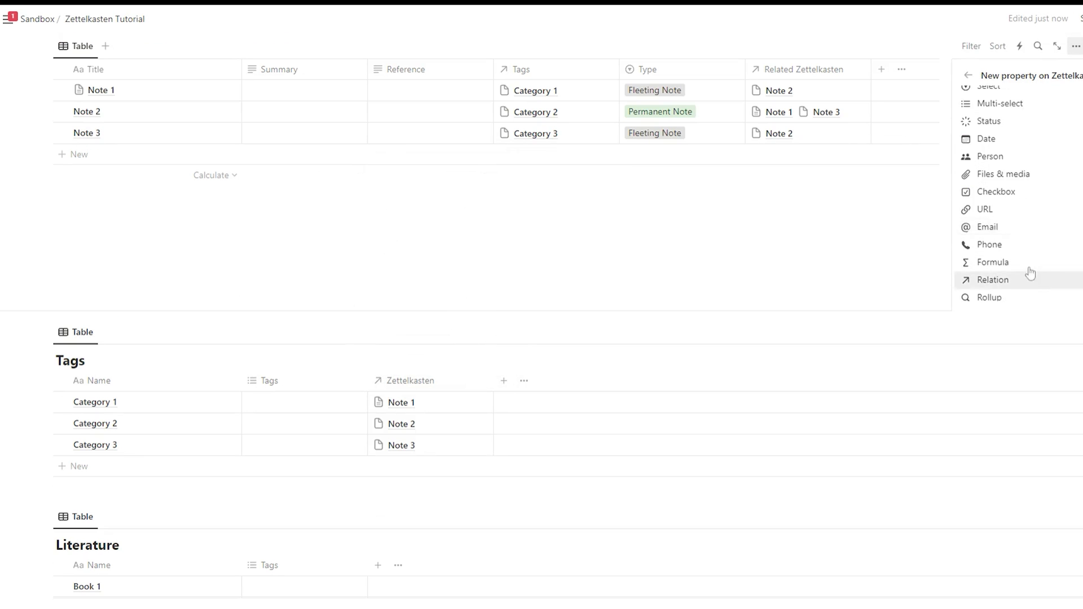
left_click(1034, 280)
left_click(1028, 157)
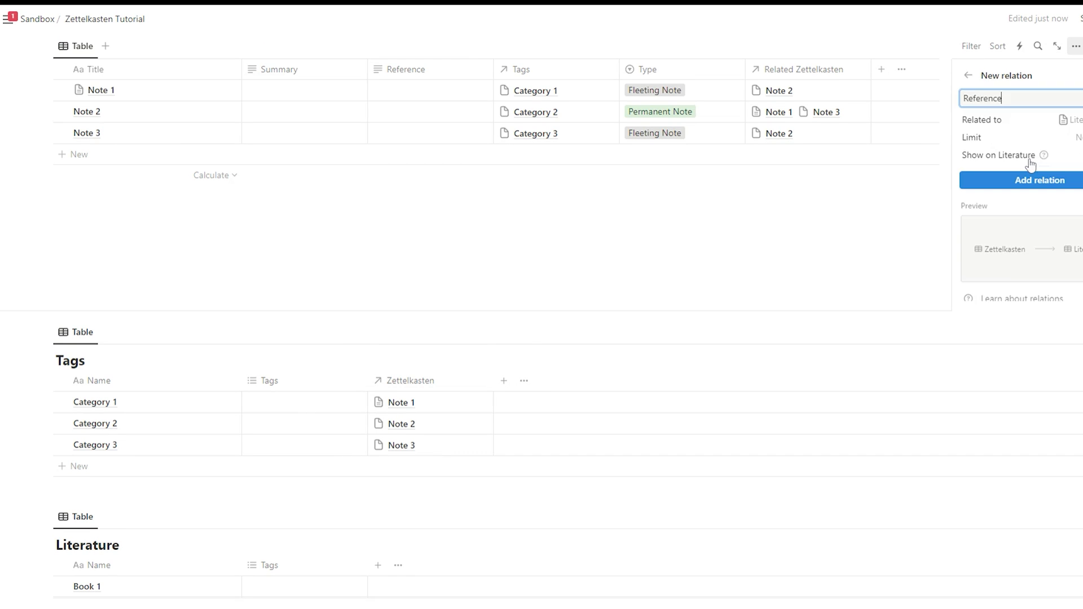
left_click(1030, 163)
left_click(1039, 180)
Link Note 1 to Book 1 and Video 1, Note 2 to Article 1, and Note 3 to Book 1
left_click(401, 91)
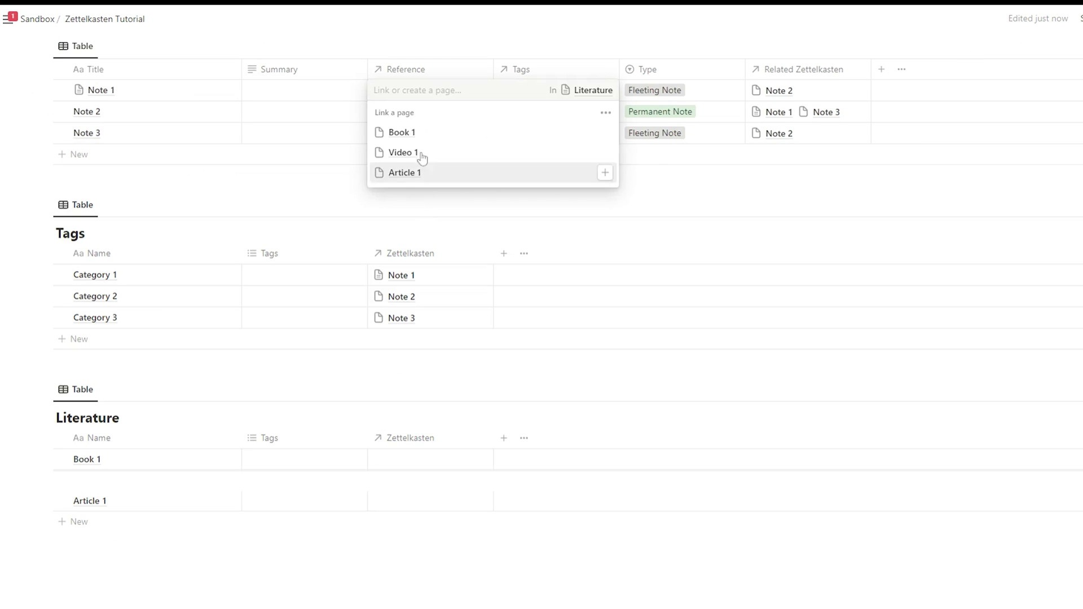
left_click(401, 131)
left_click(430, 177)
key("Escape")
left_click(429, 112)
left_click(423, 194)
key("Escape")
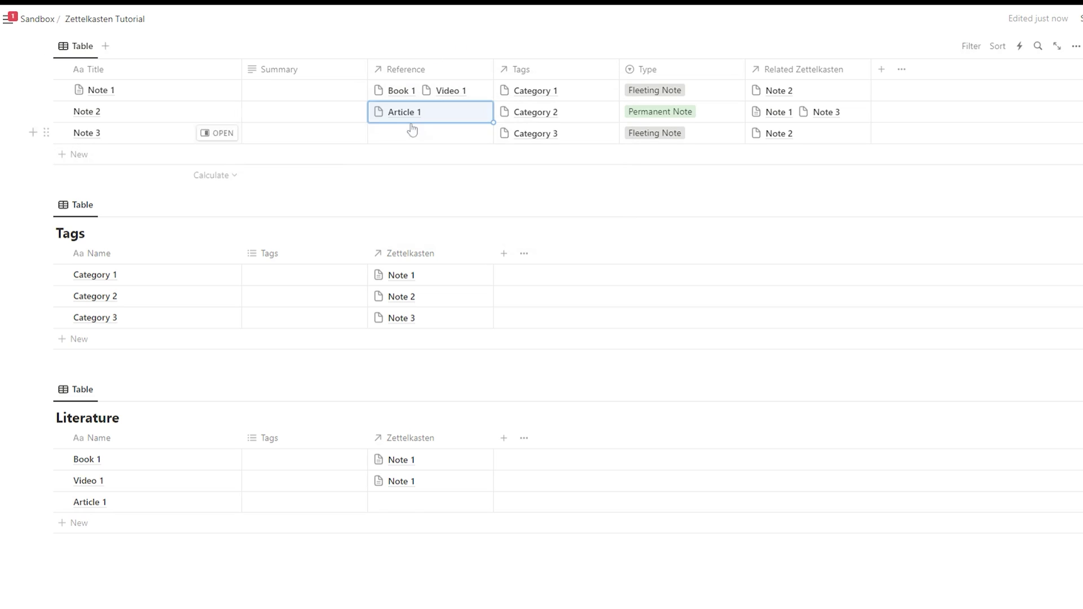
left_click(411, 131)
left_click(411, 174)
key("Escape")
key("Return")
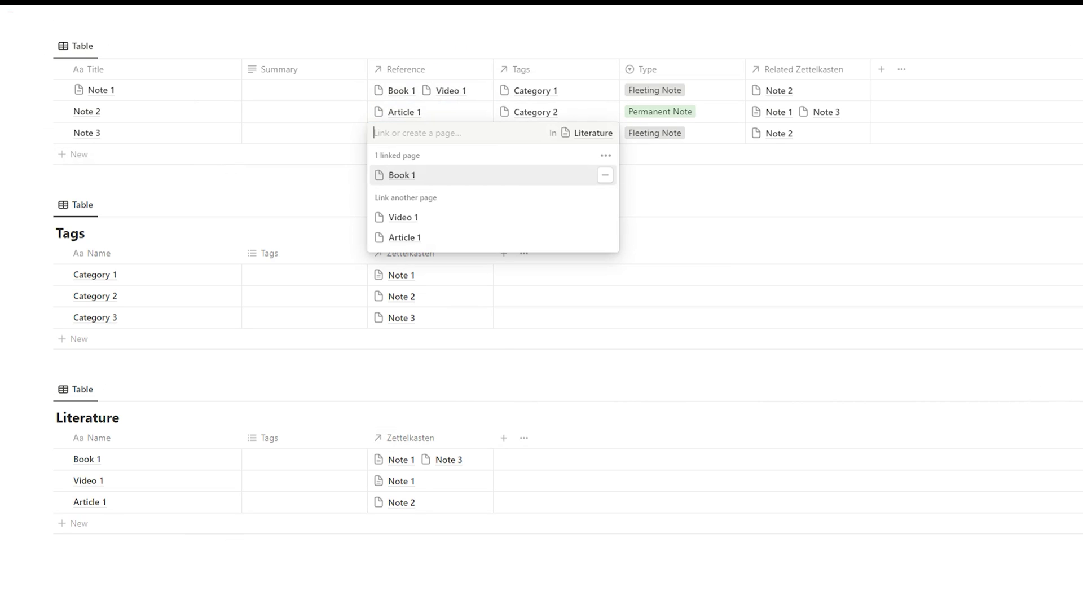
key("Escape")
scroll(541, 305, "up", 3)
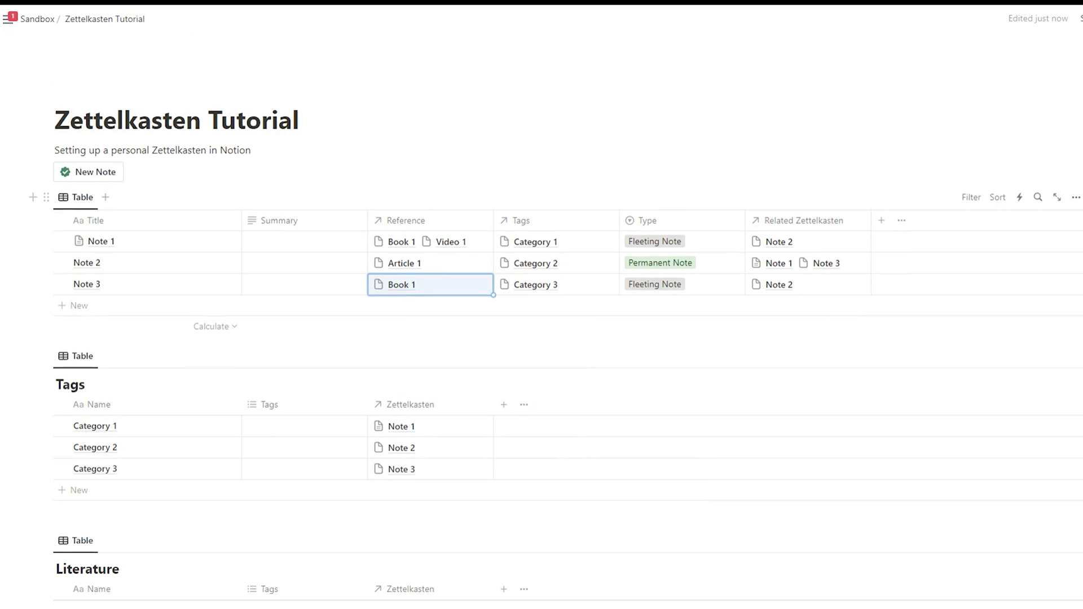
Filter the notes table to show only Type Fleeting Note entries, saved for everyone
left_click(971, 198)
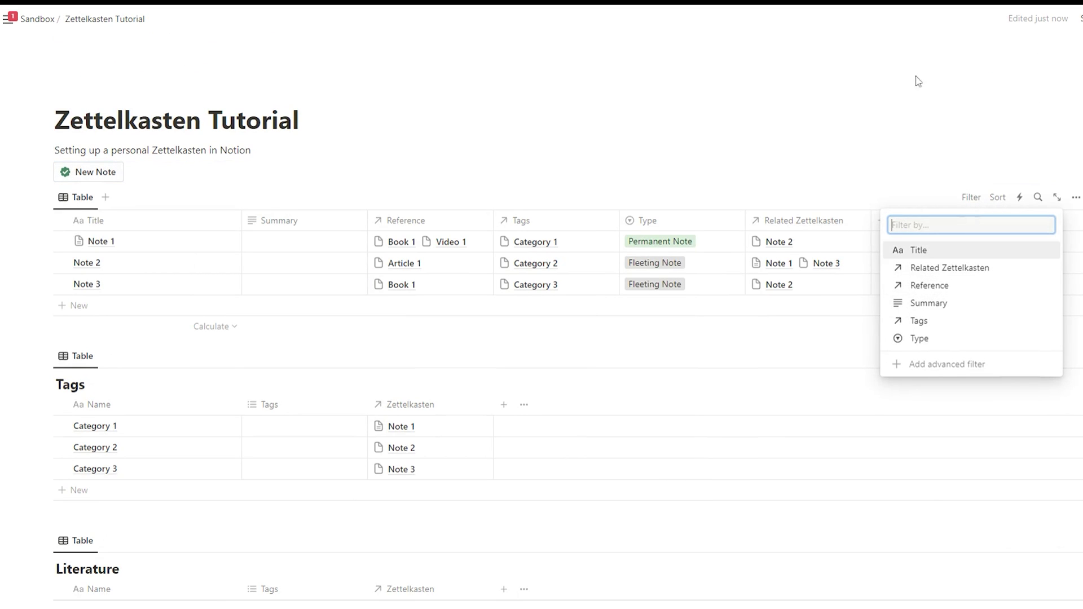
left_click(950, 339)
left_click(15, 288)
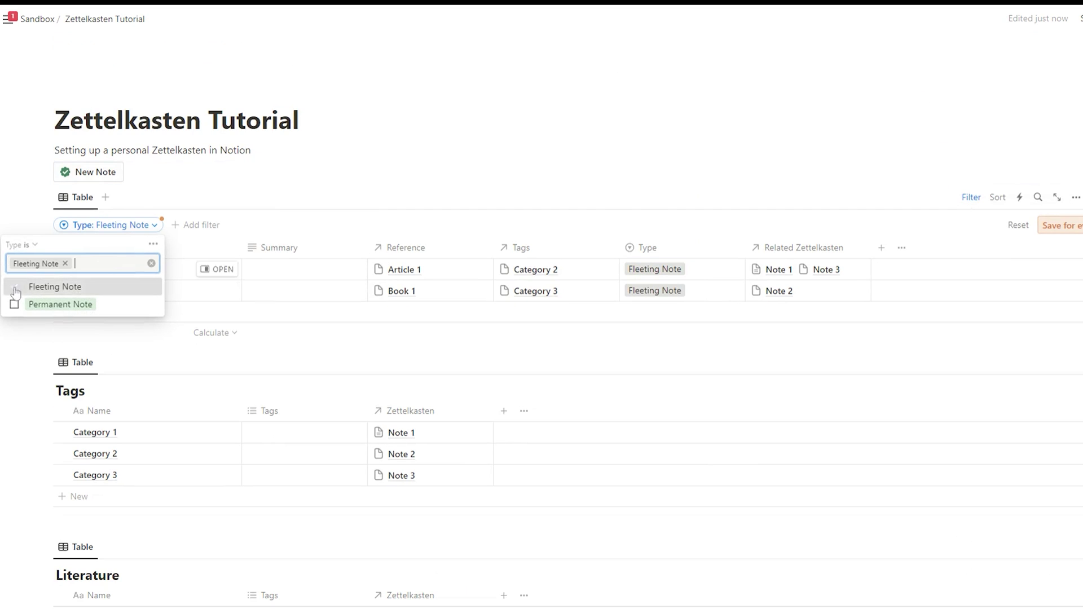
left_click(1060, 226)
left_click(969, 197)
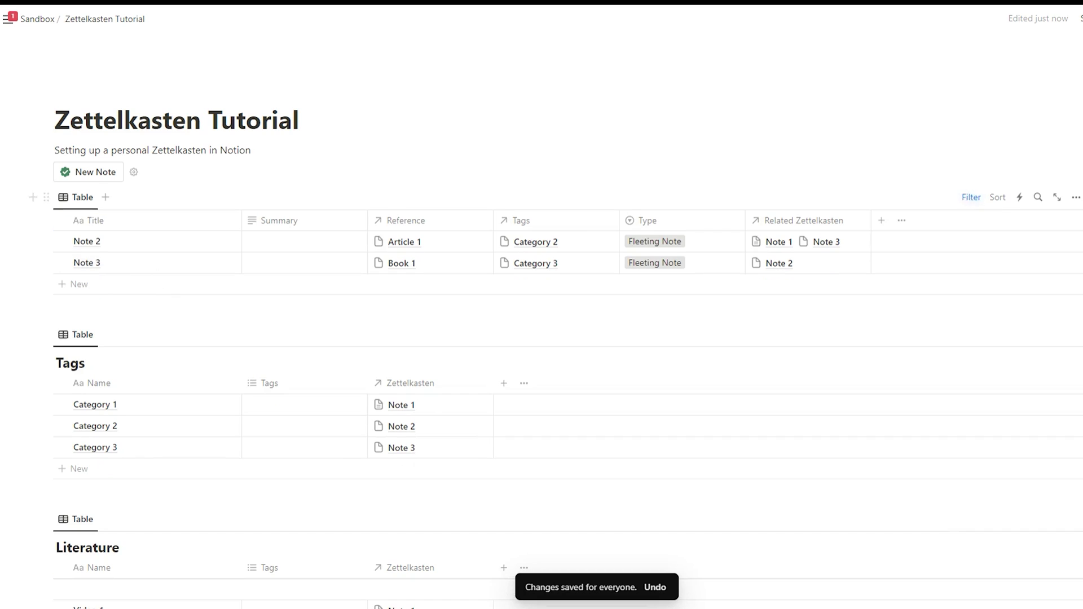
Rename the filtered notes table view to 'Add new Note'
left_click(86, 199)
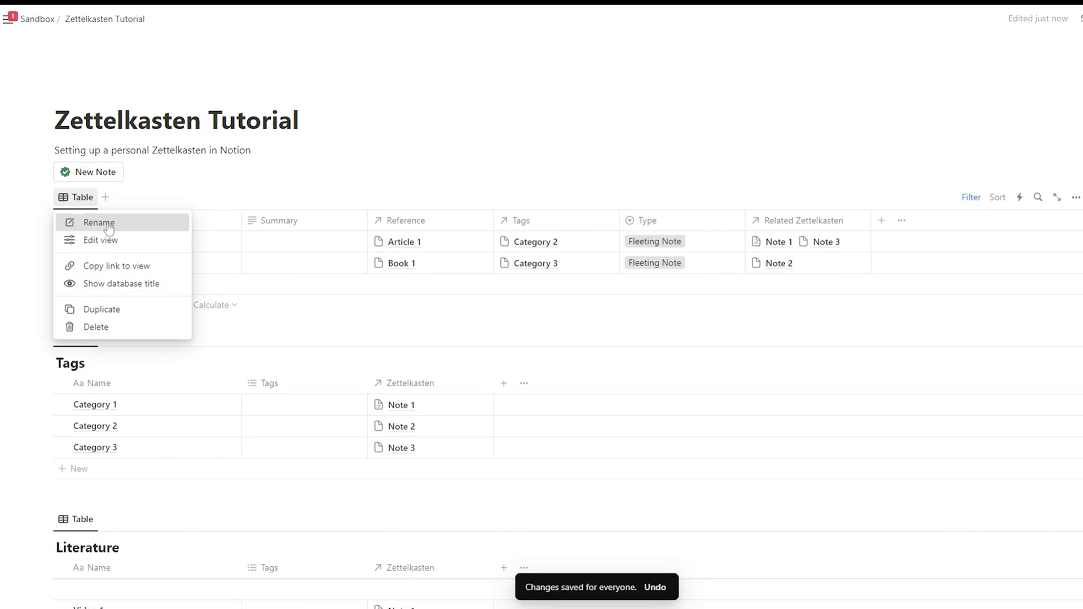
left_click(99, 223)
type("Add new Note")
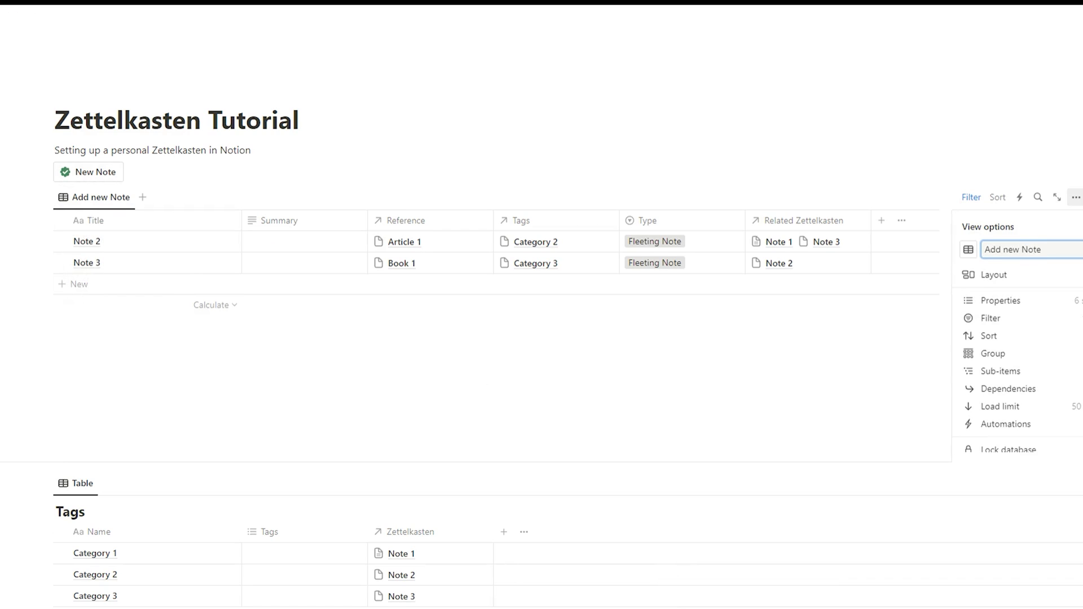
key("Escape")
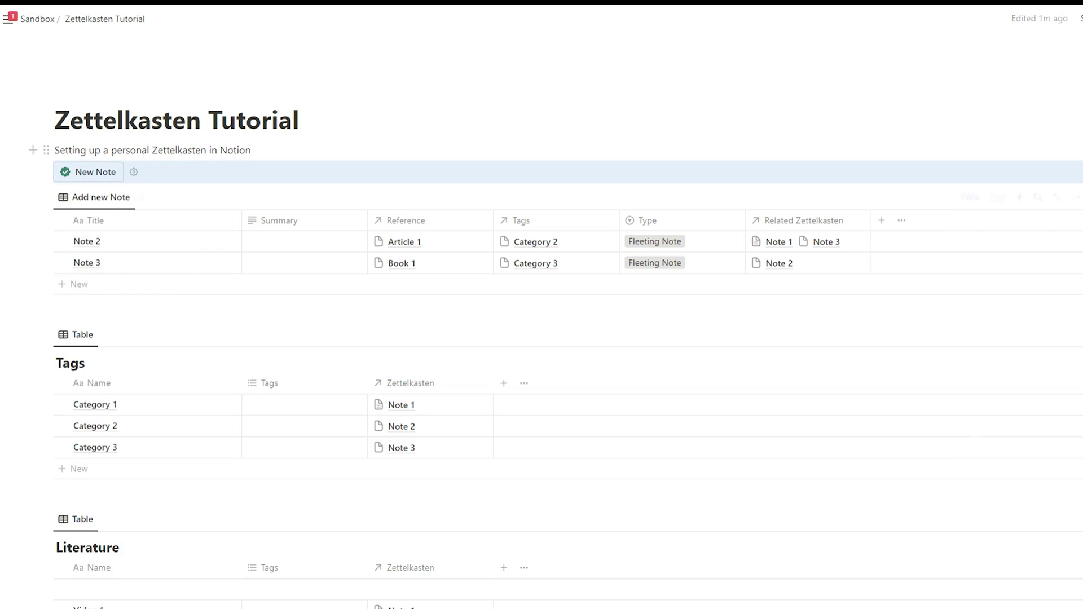
Add a second table view to the notes database and name it 'All Notes'
left_click(143, 198)
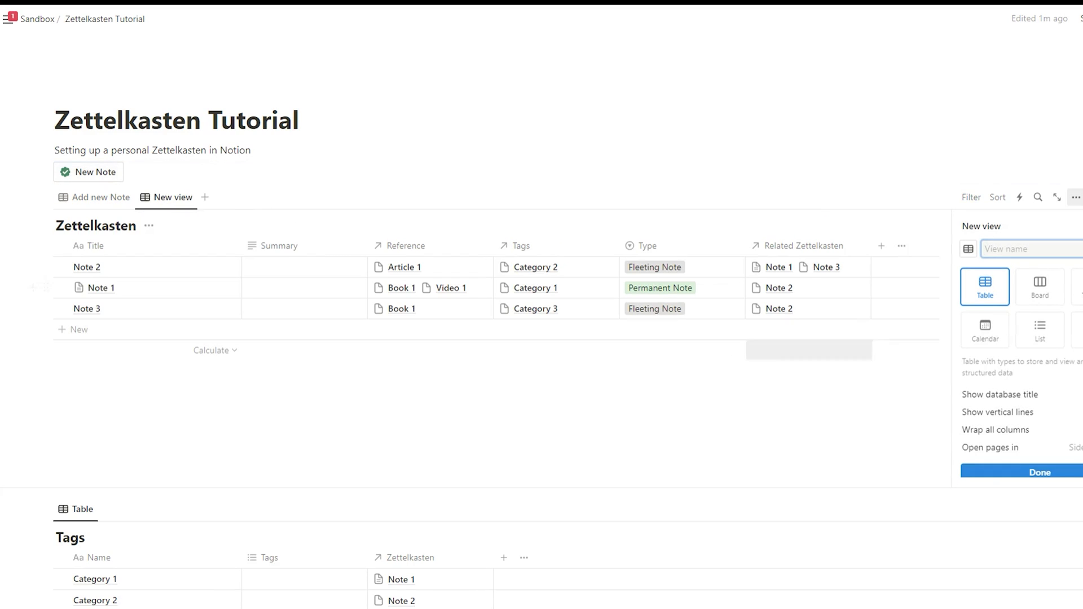
left_click(1001, 474)
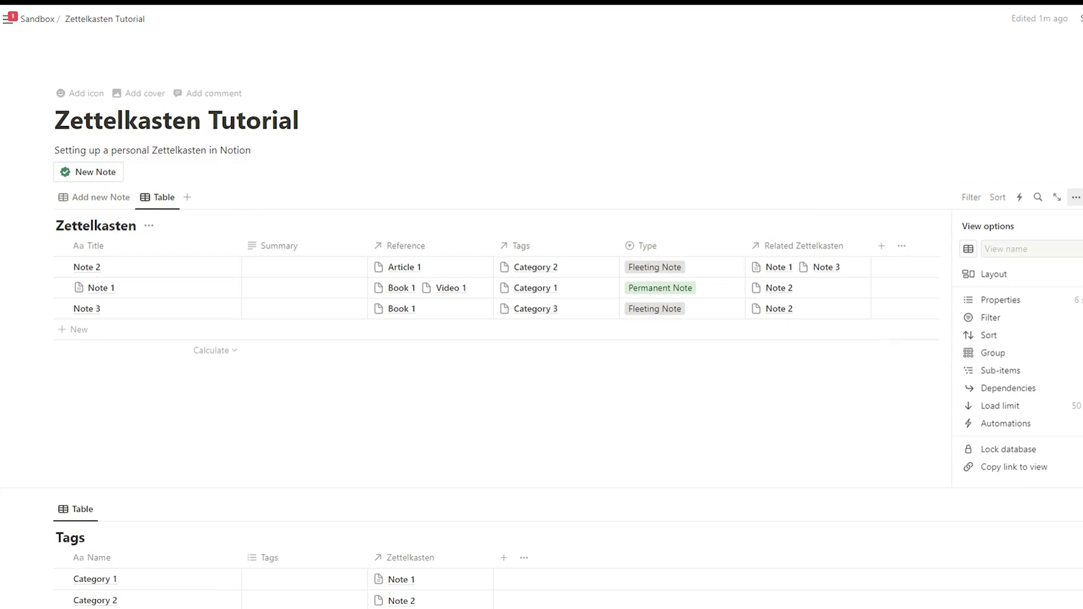
left_click(166, 198)
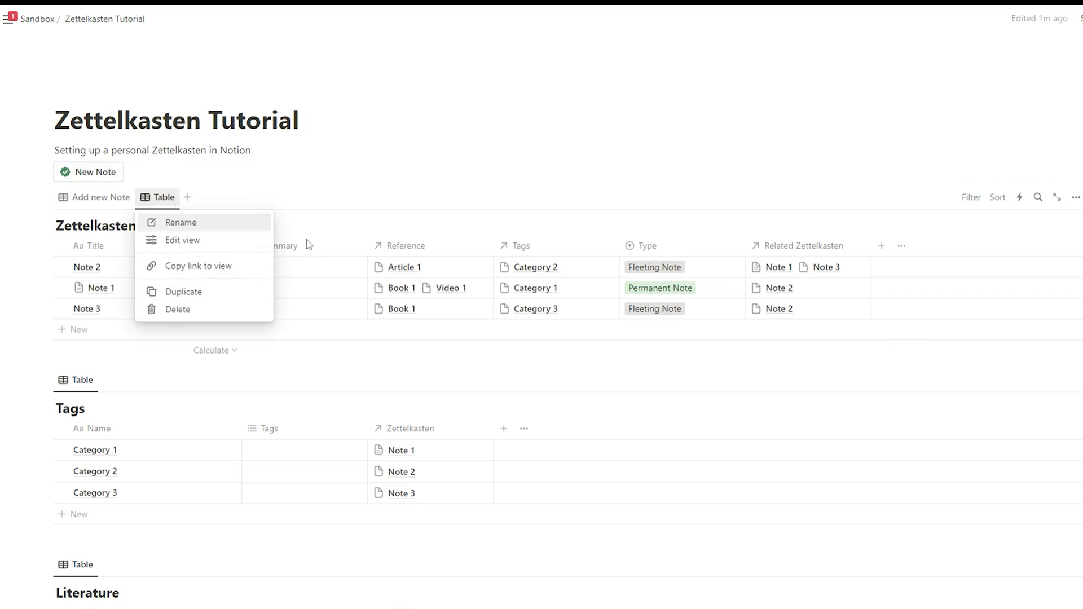
left_click(224, 225)
type("All Notes")
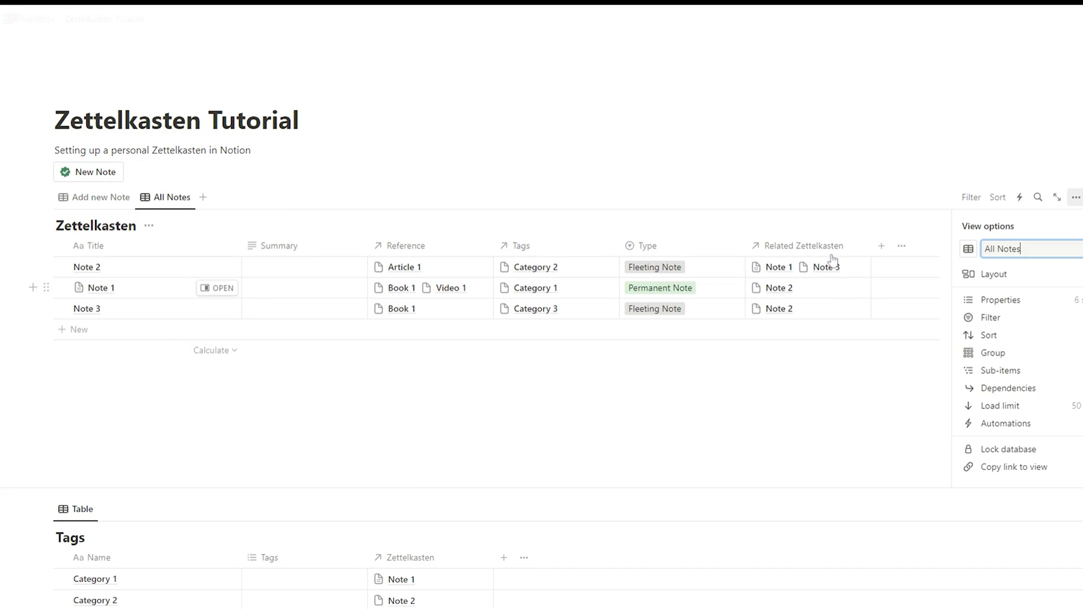
left_click(251, 150)
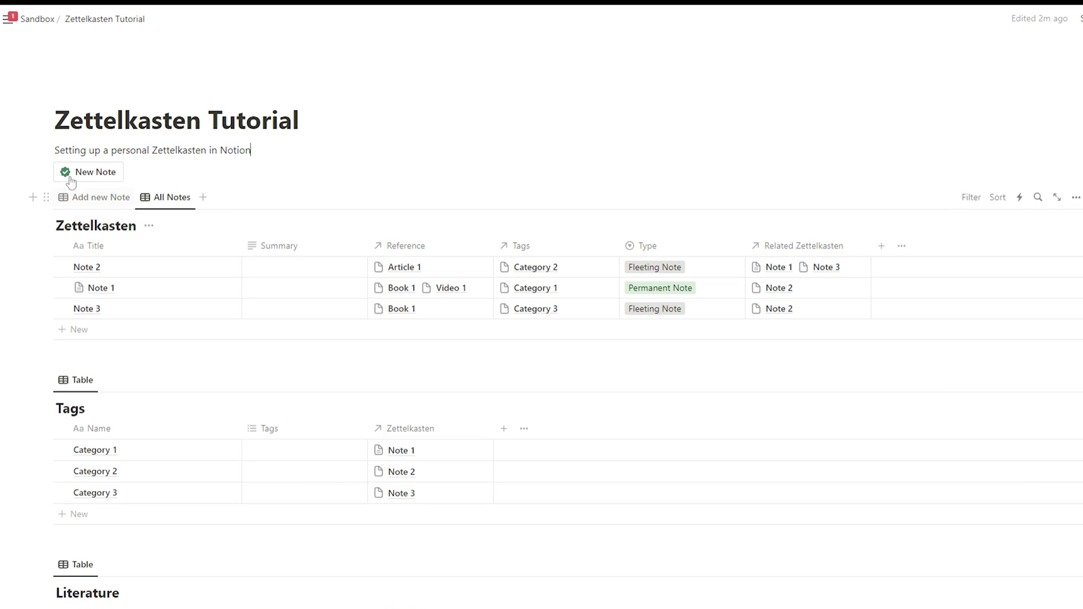
left_click(133, 172)
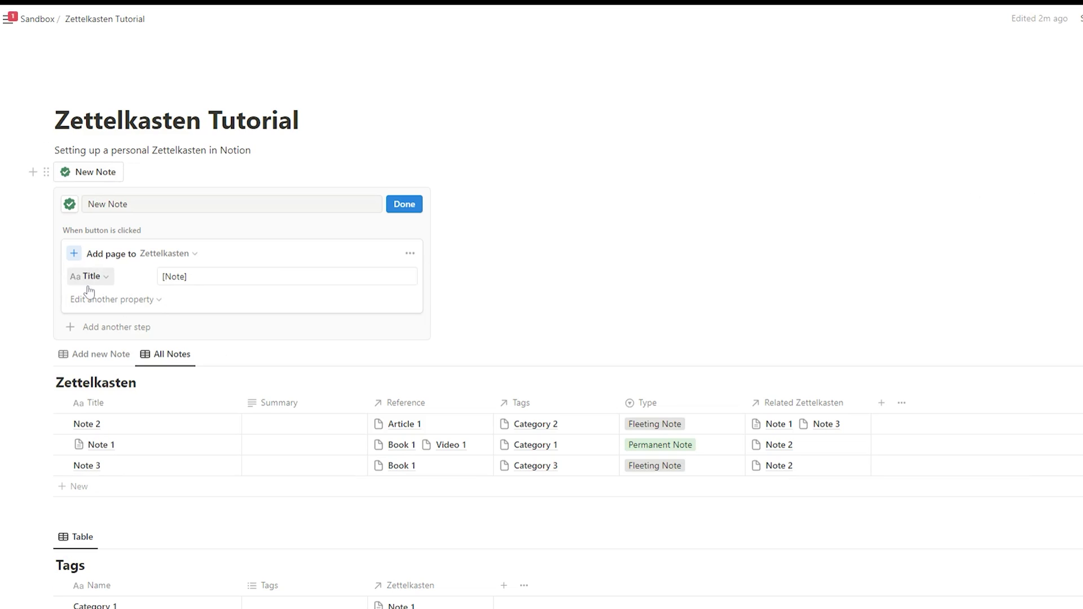
Add a Type = Fleeting Note property setting to the New Note button's action
left_click(130, 308)
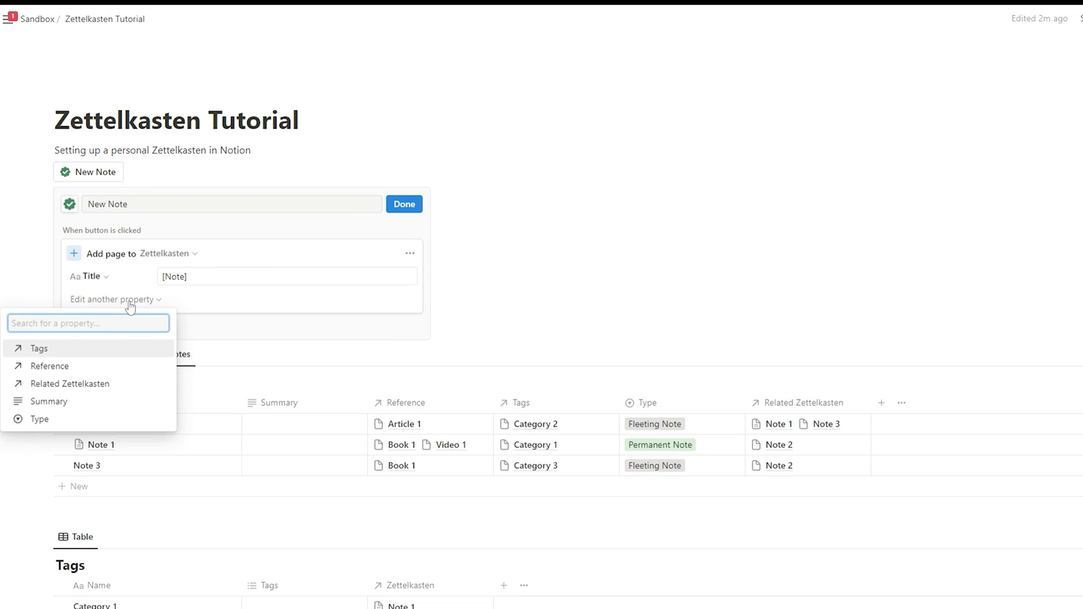
left_click(87, 421)
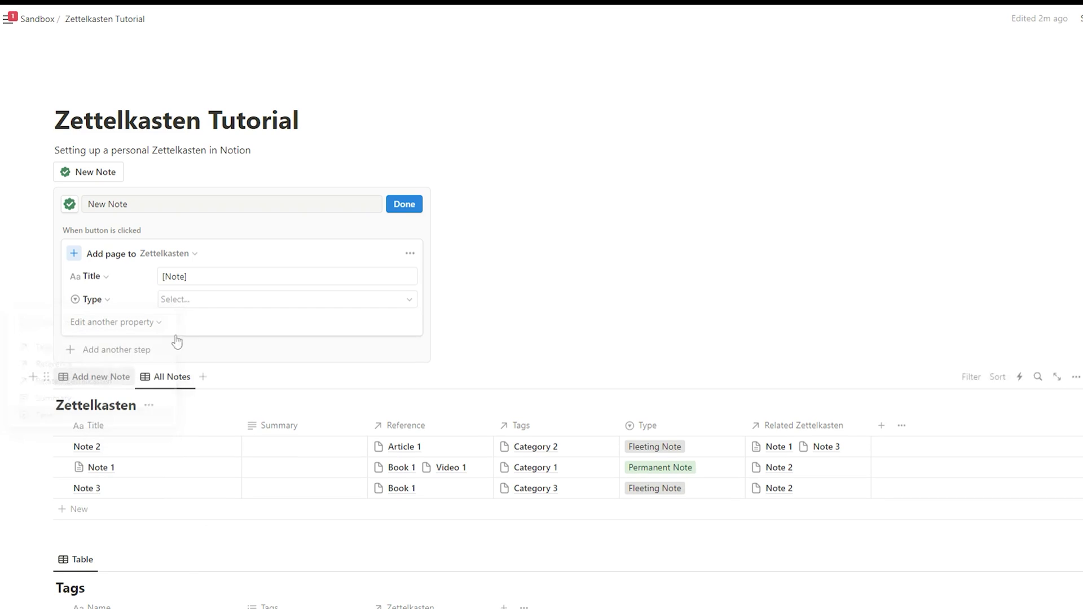
left_click(225, 303)
left_click(317, 372)
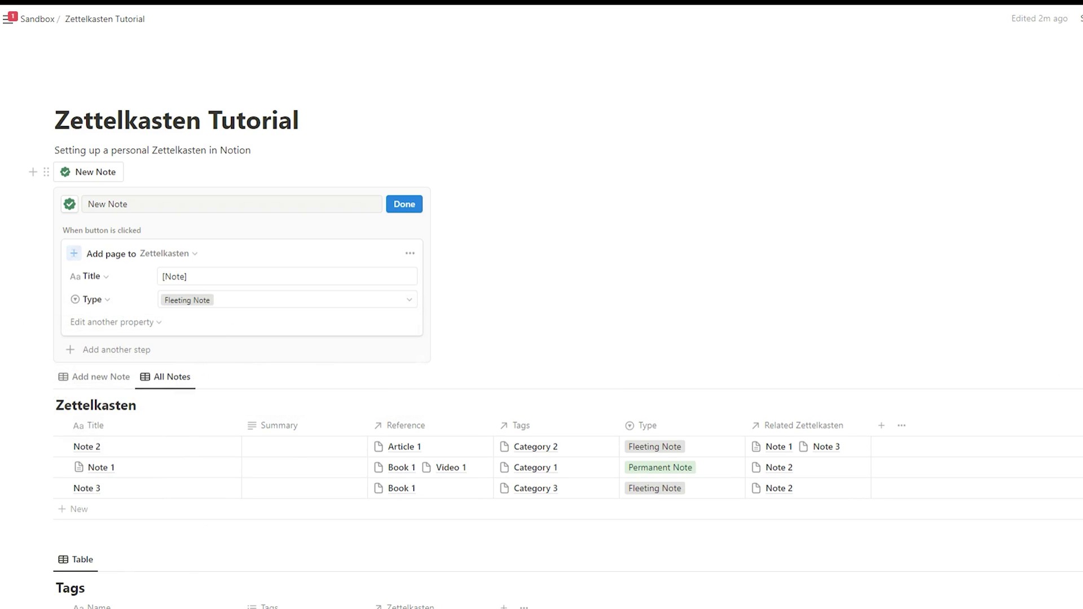
left_click(404, 204)
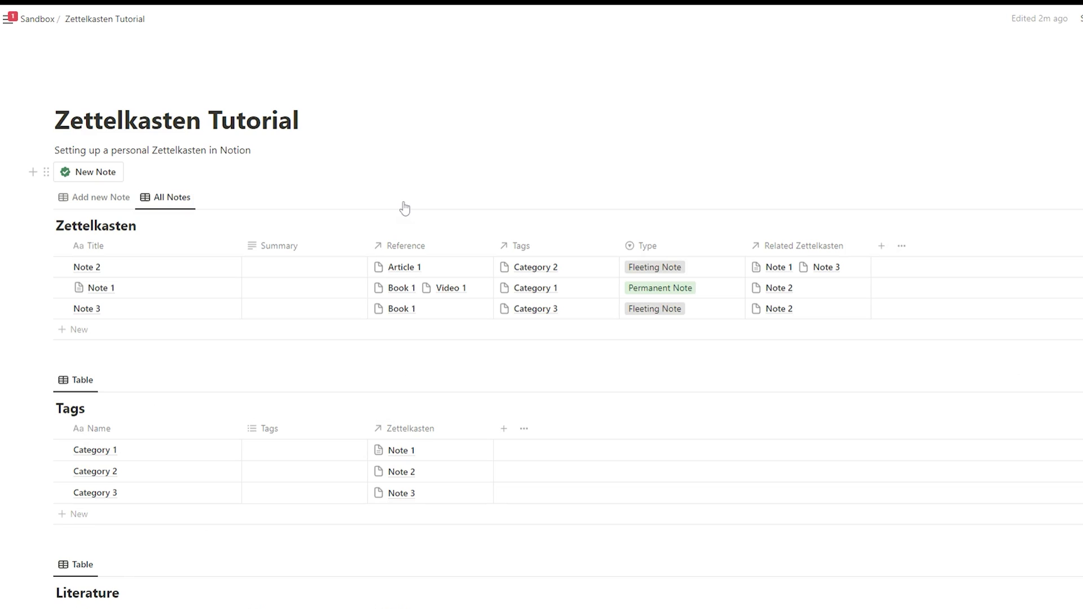
In the Add new Note view, create a Fleeting Note [Note] page via the New Note button
left_click(79, 200)
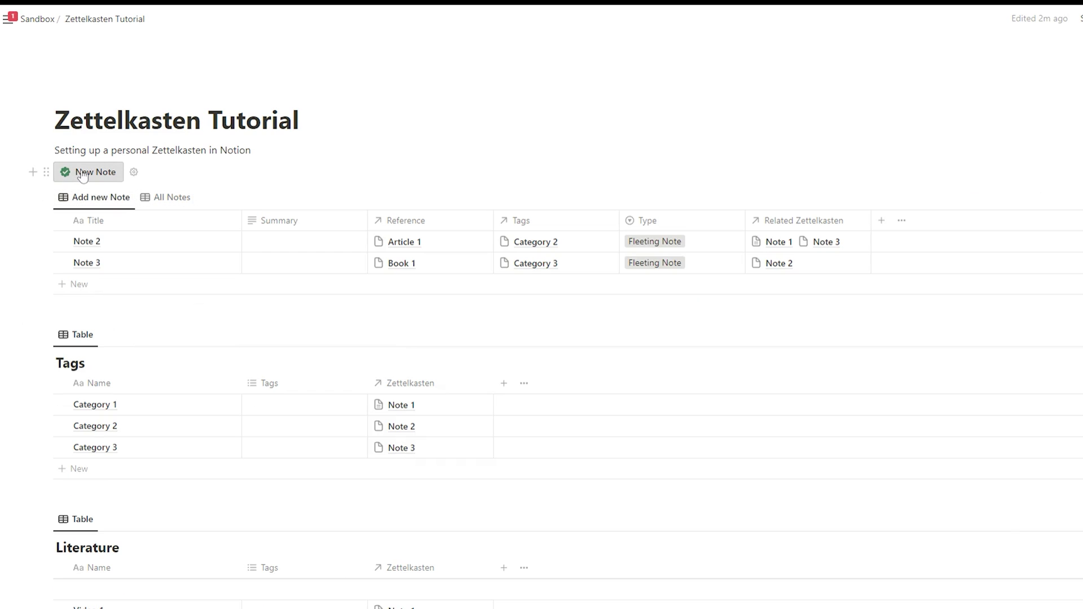
left_click(82, 174)
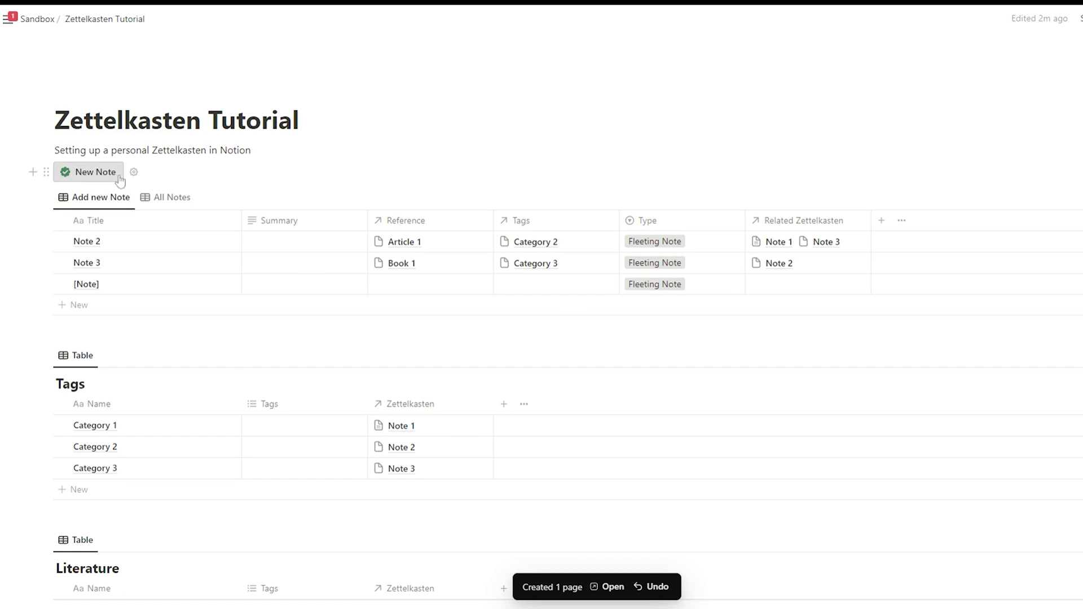
scroll(549, 404, "down", 2)
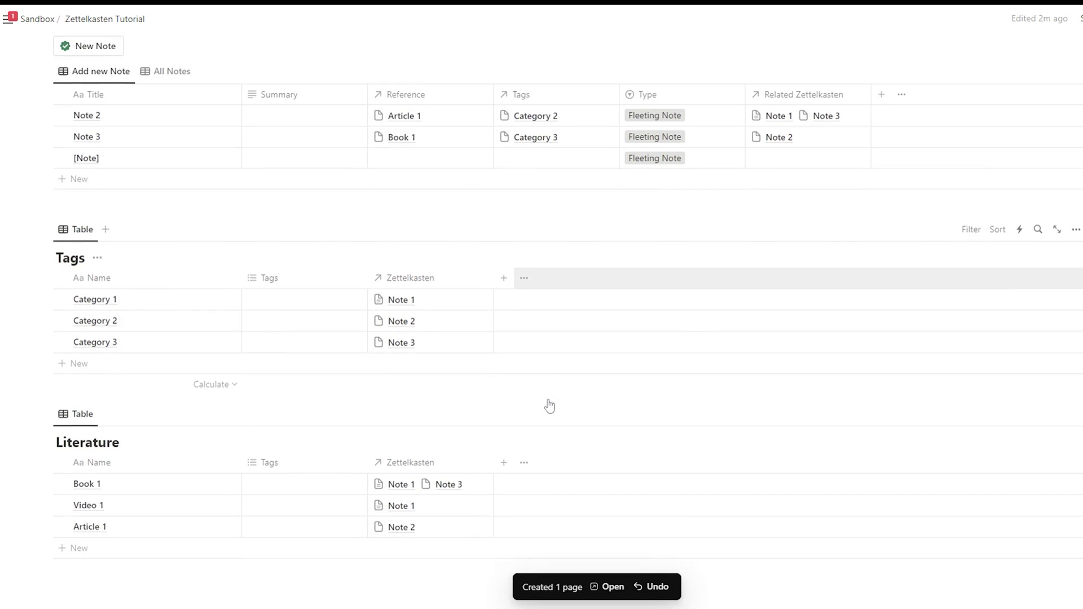
scroll(488, 365, "up", 2)
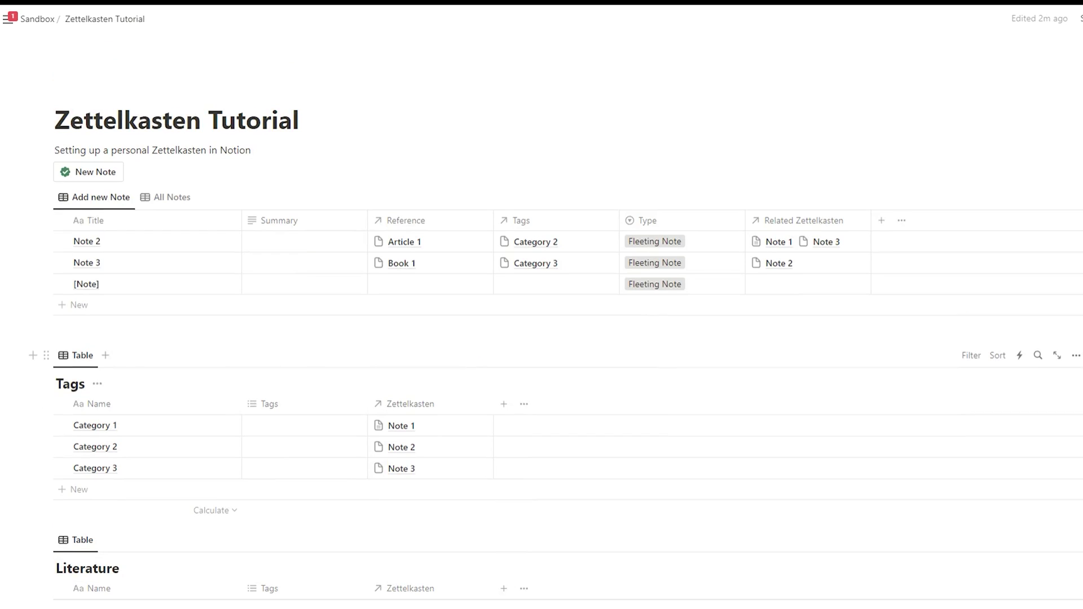
scroll(542, 305, "down", 2)
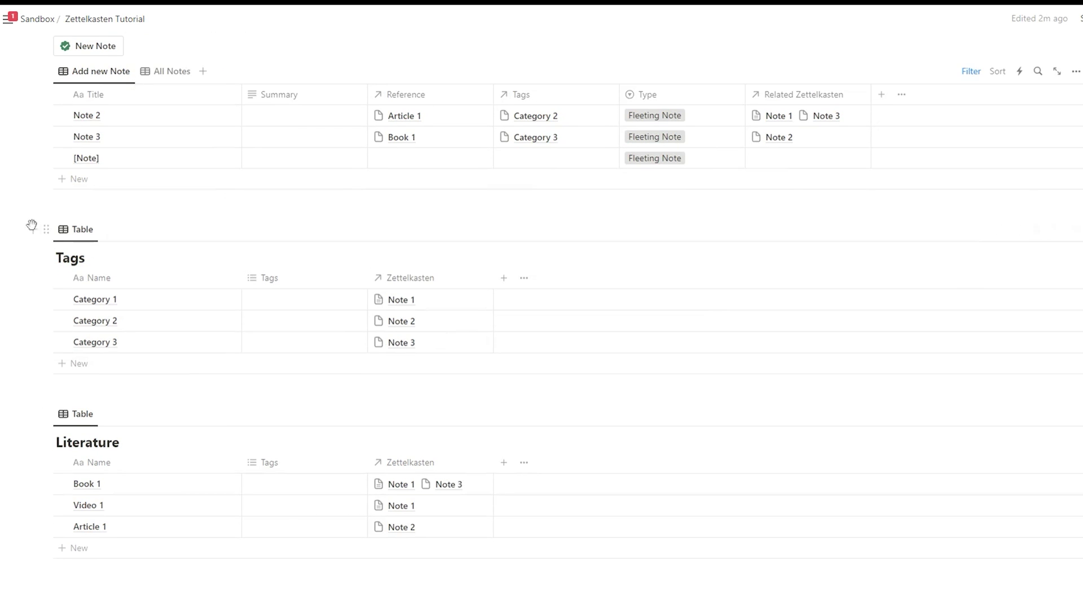
Move the Tags table inside its callout
left_click(225, 589)
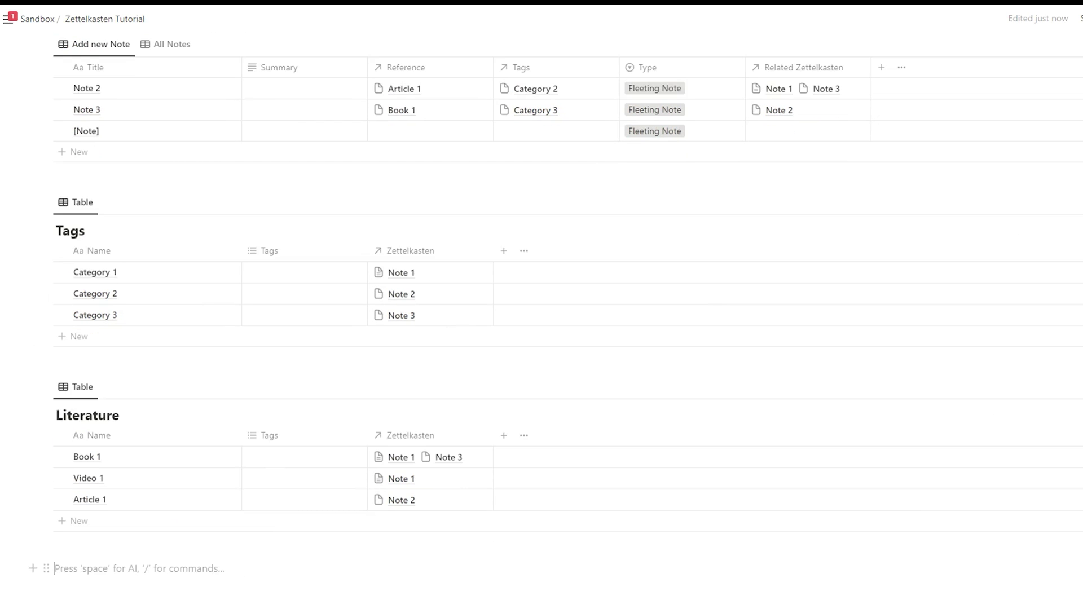
type("/")
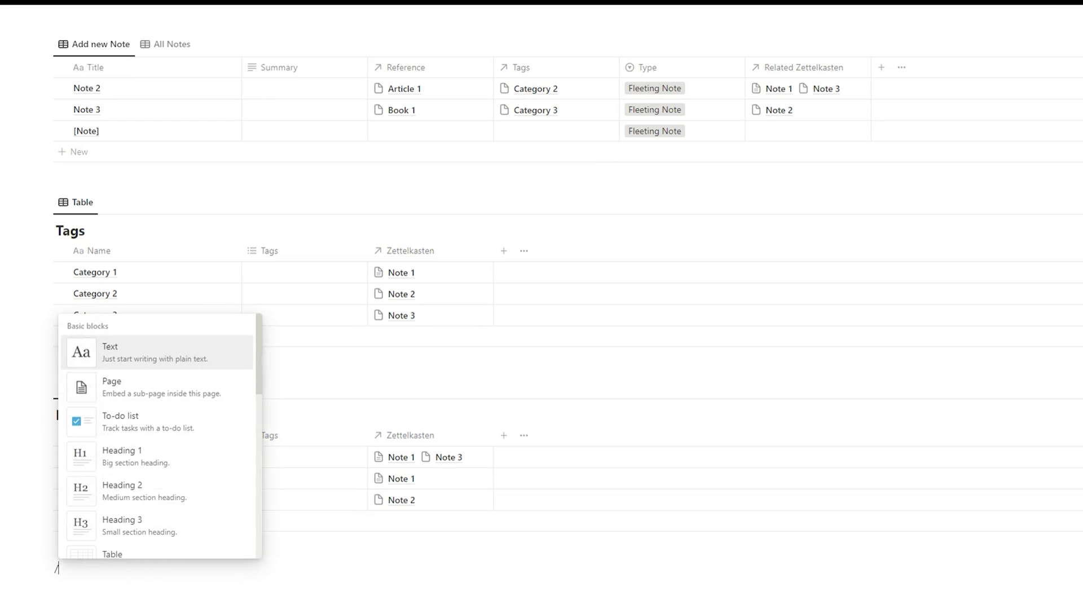
scroll(165, 507, "down", 5)
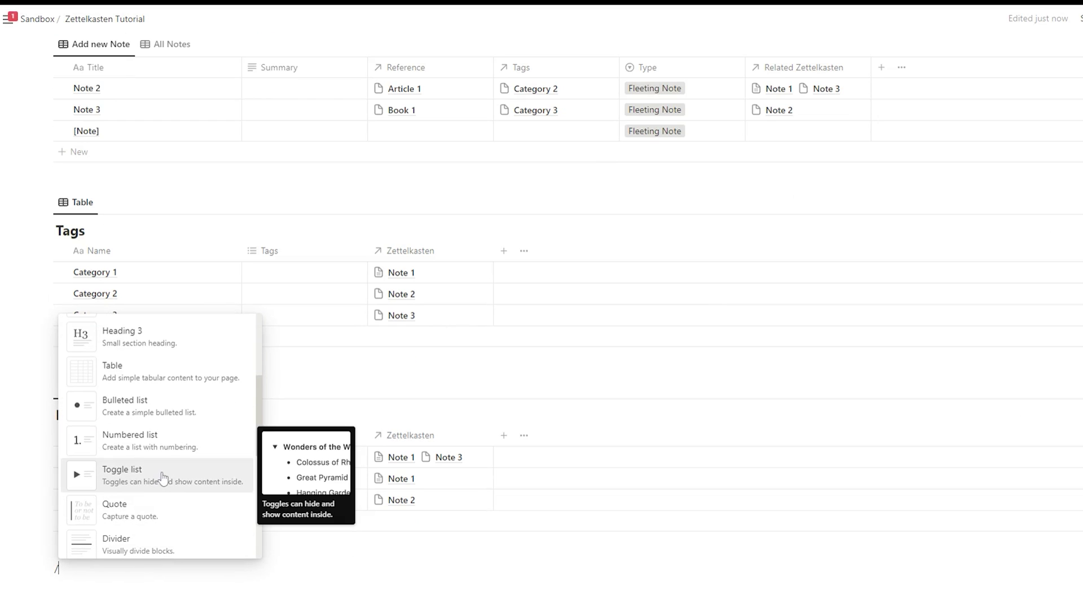
scroll(160, 485, "down", 4)
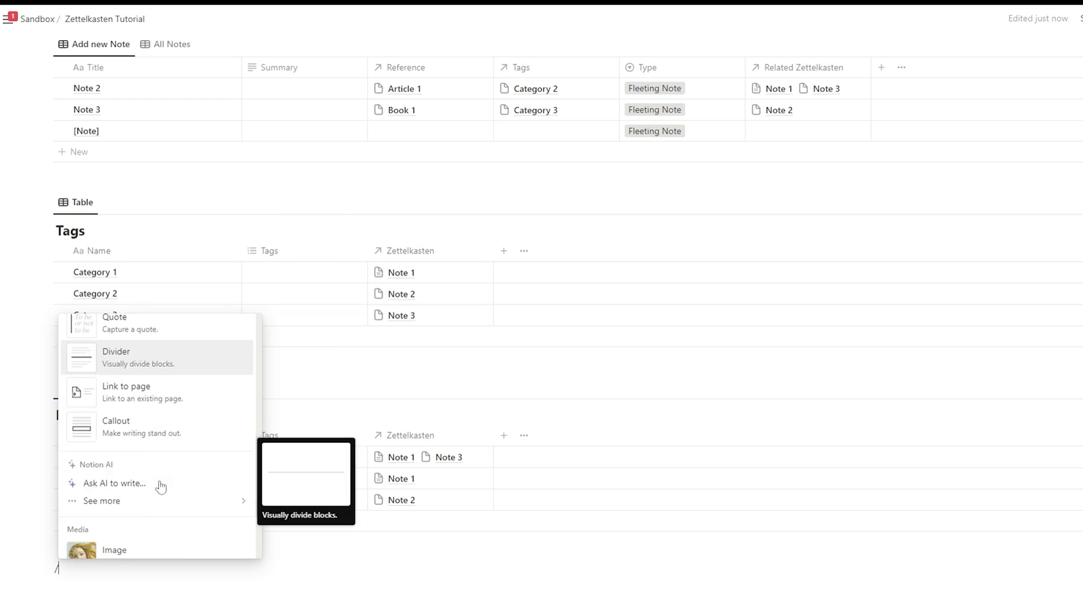
key("Escape")
scroll(150, 350, "down", 3)
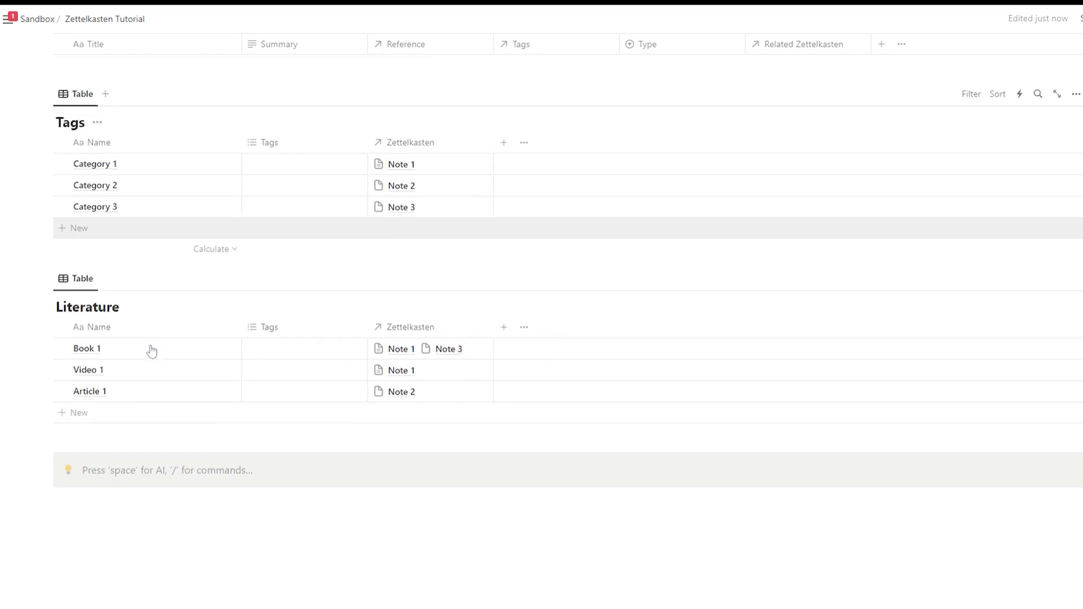
left_click_drag(49, 75, 213, 455)
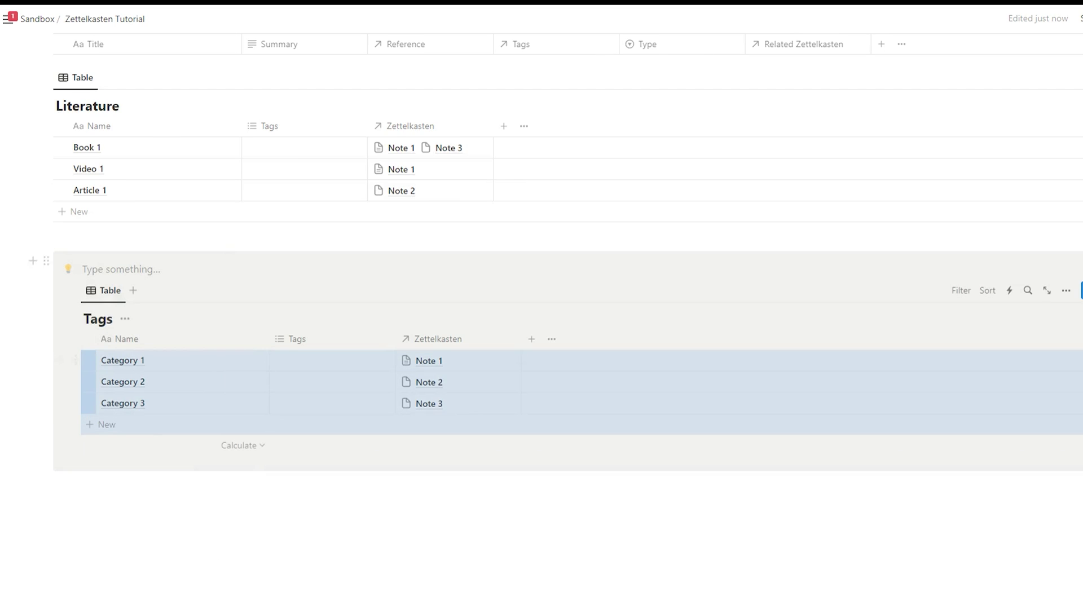
Hide the Tags table's database title, label the callout 'Tags', and add a line below it
left_click(125, 319)
left_click(148, 383)
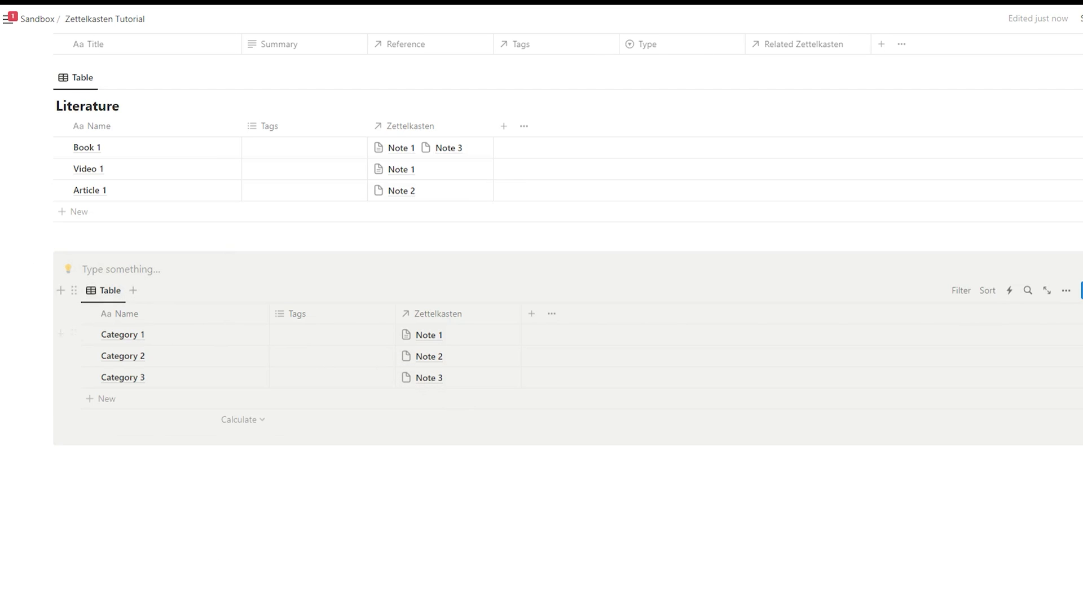
type("Tags")
double_click(92, 269)
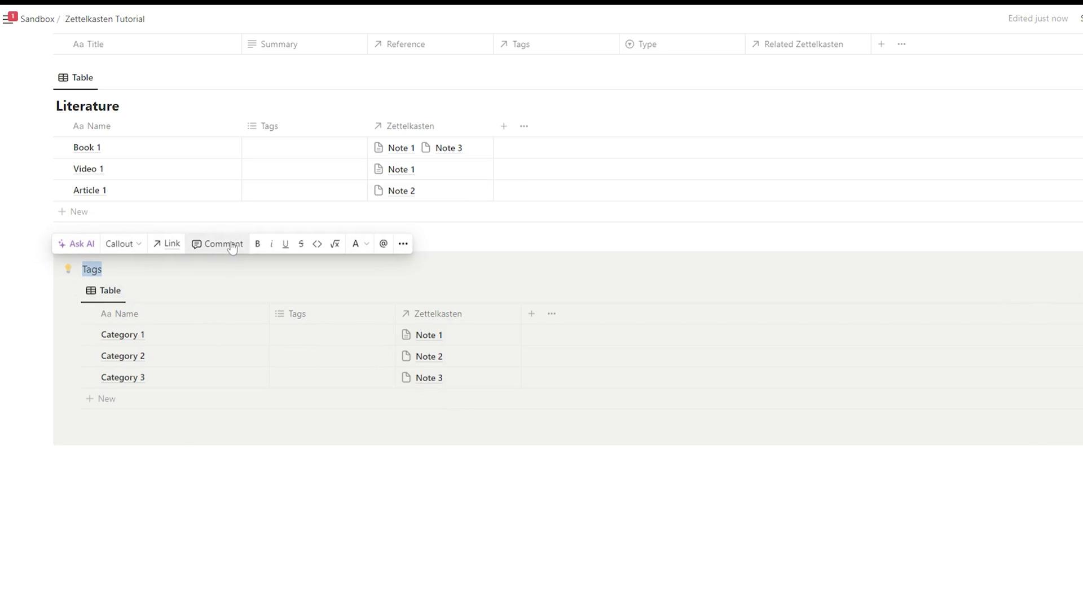
key("Right")
key("Return")
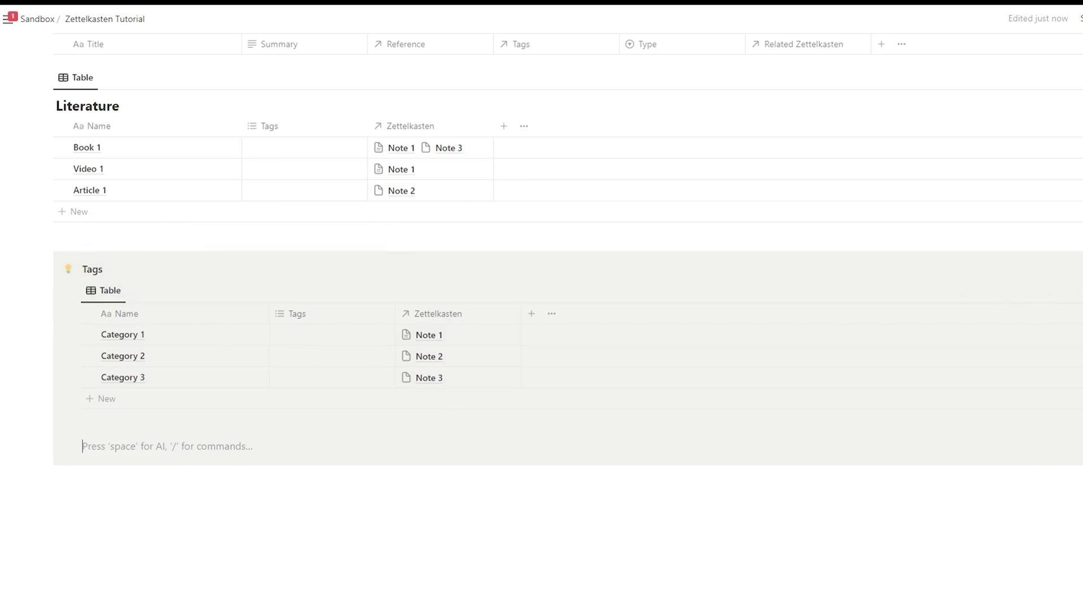
key("Return")
key("Return")
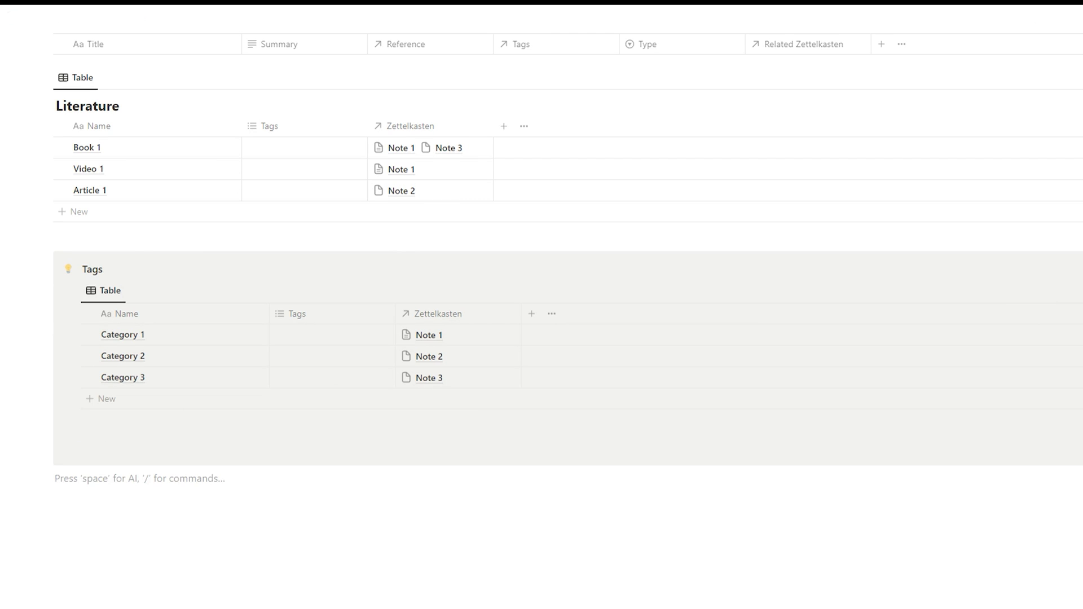
Insert a new callout with /call and move the Literature table into it
type("/call")
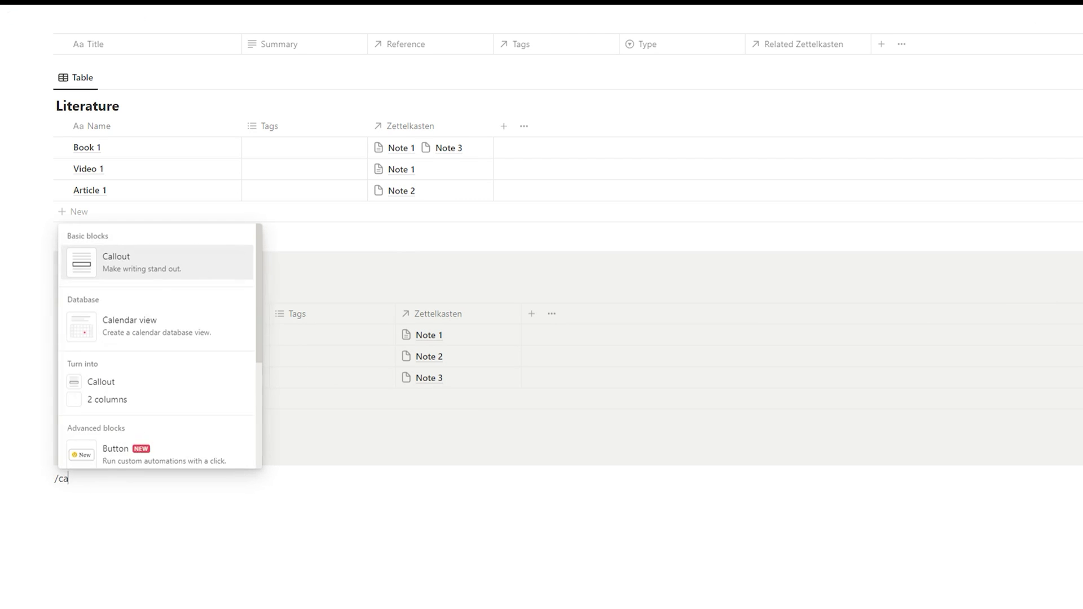
left_click(141, 402)
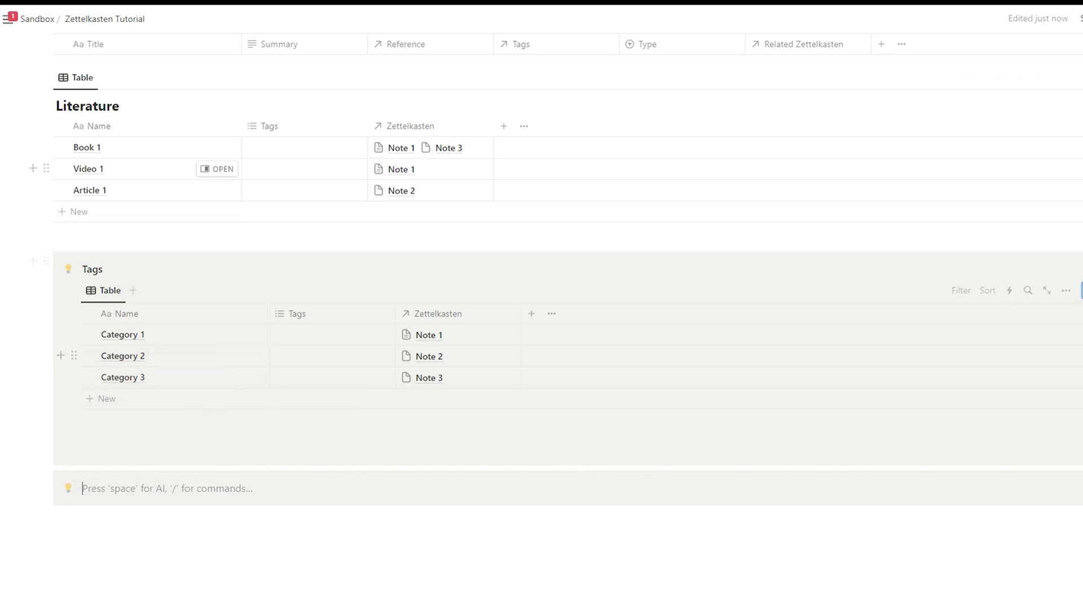
left_click_drag(192, 436, 141, 476)
left_click(113, 305)
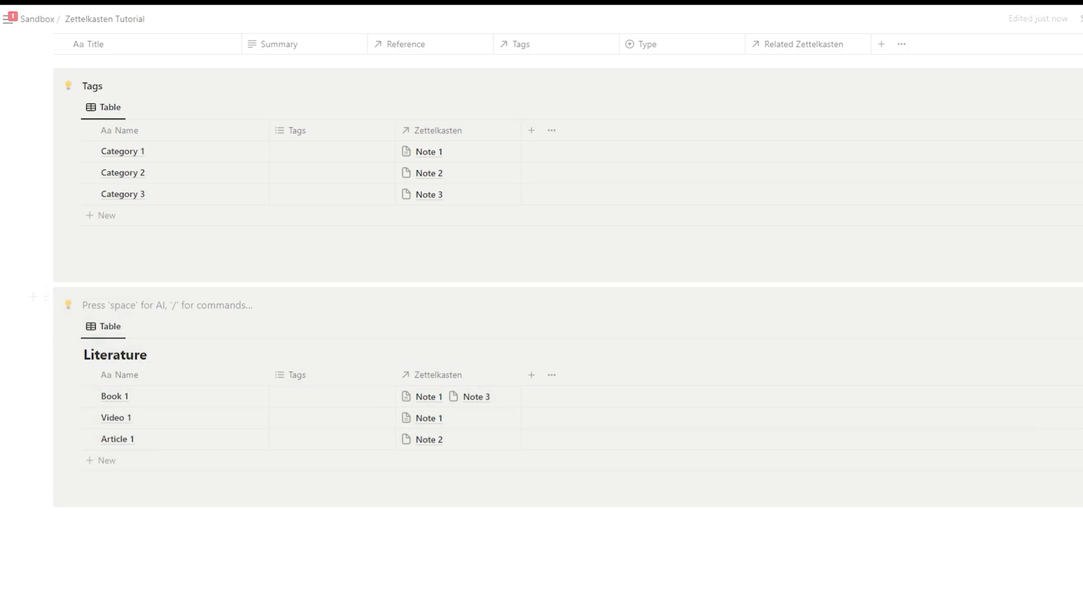
Title the callout 'Literature' in bold and hide the table's own database title
type("Literature")
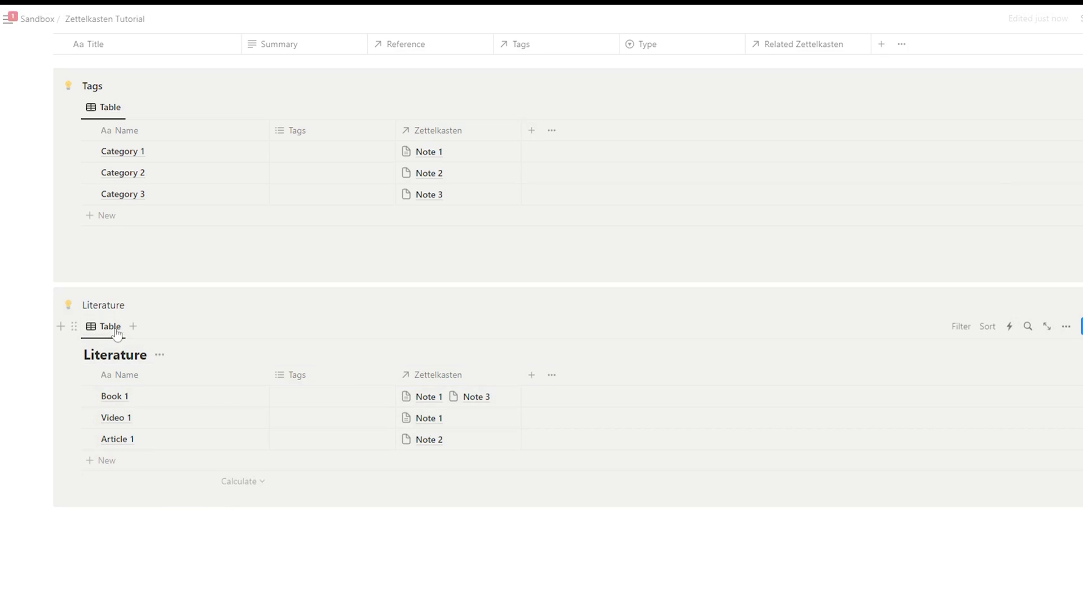
key("ctrl+a")
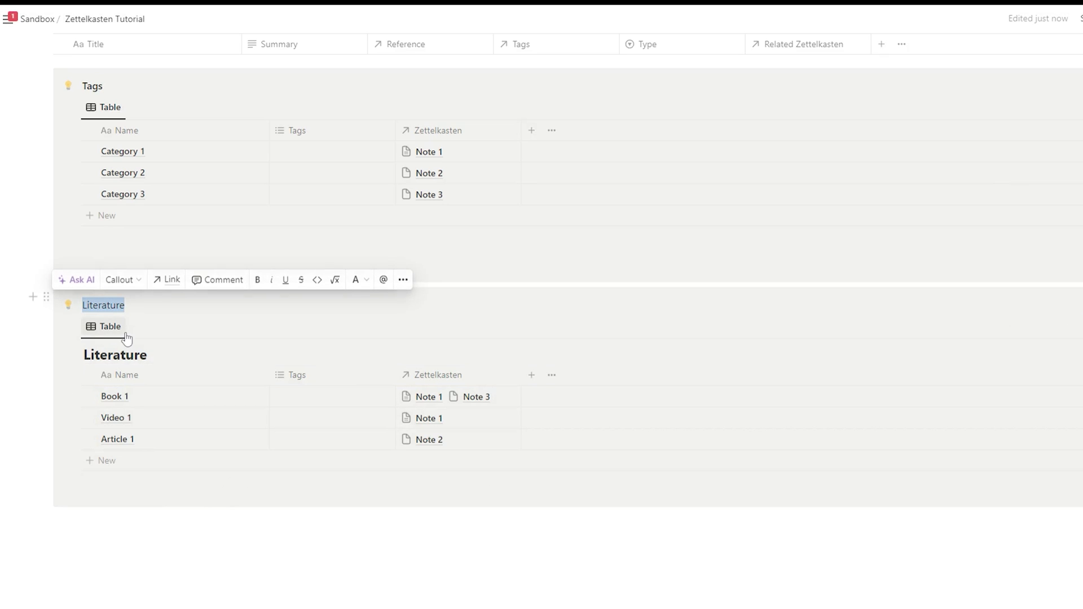
left_click(257, 280)
left_click(159, 356)
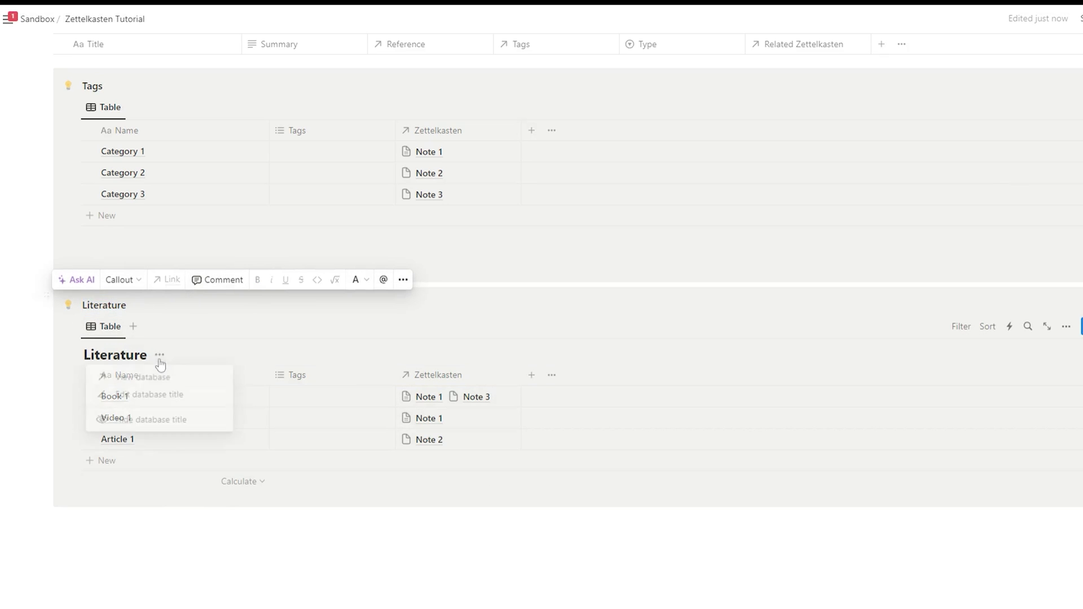
left_click(172, 420)
Set the Literature callout's icon to the green open book
left_click(69, 305)
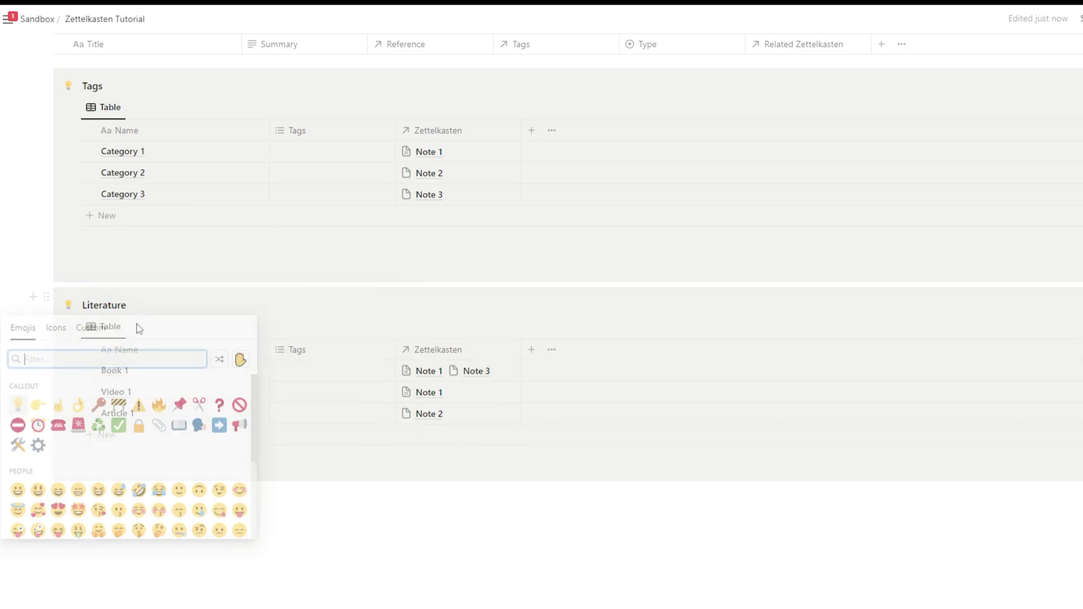
left_click(52, 335)
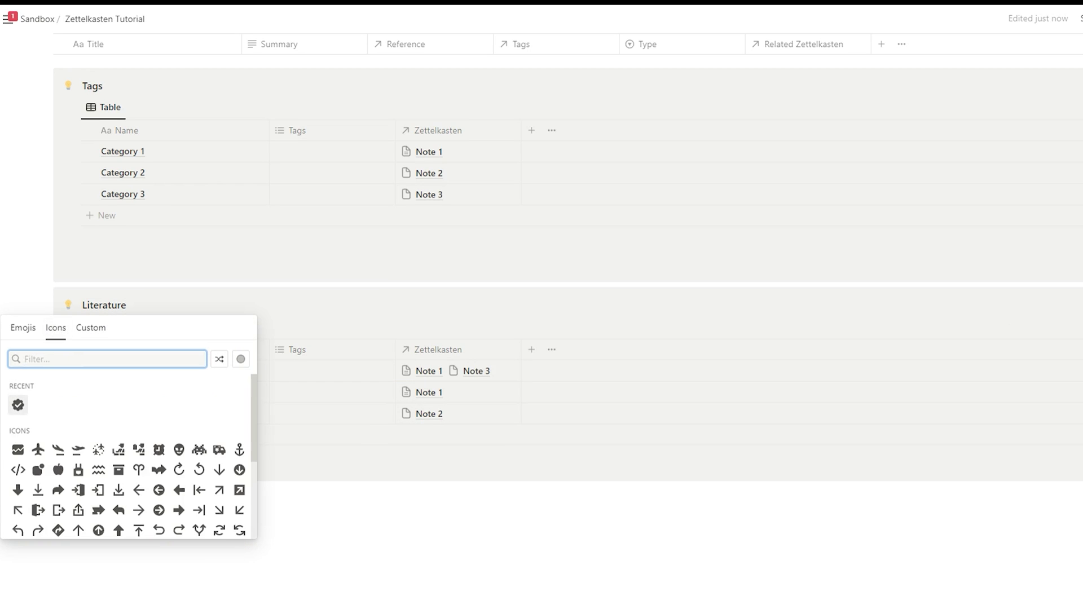
type("book")
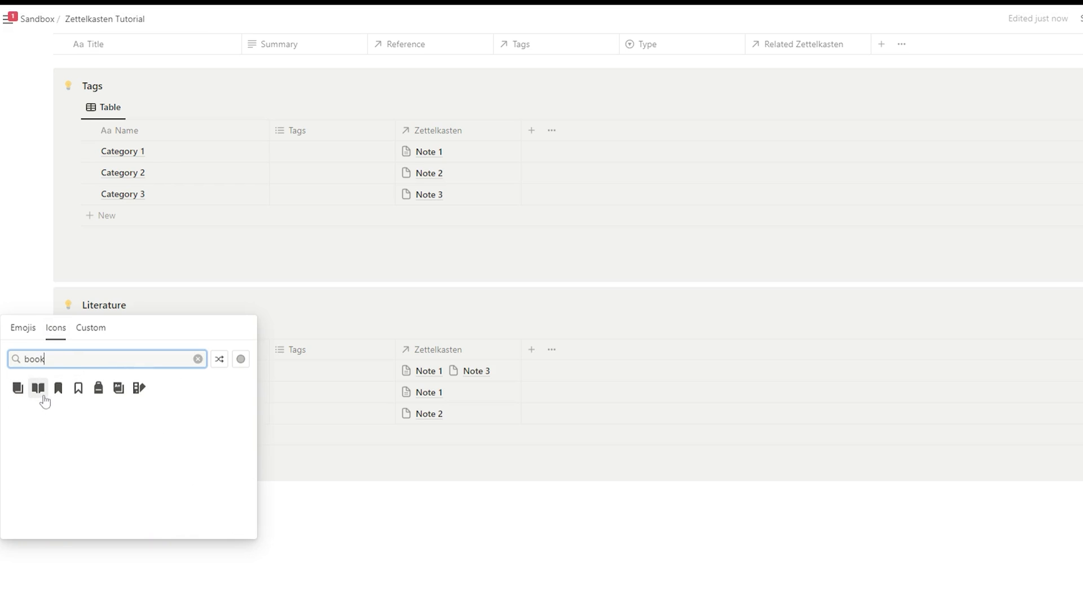
mouse_move(39, 400)
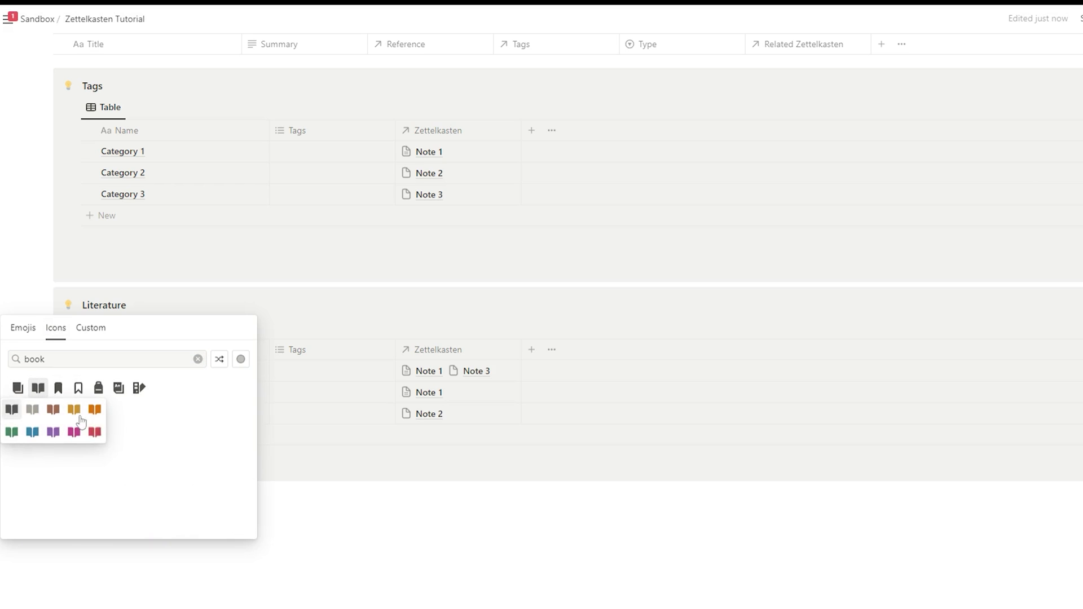
left_click(11, 432)
Place the Literature callout in a column beside the Tags callout
scroll(541, 305, "up", 3)
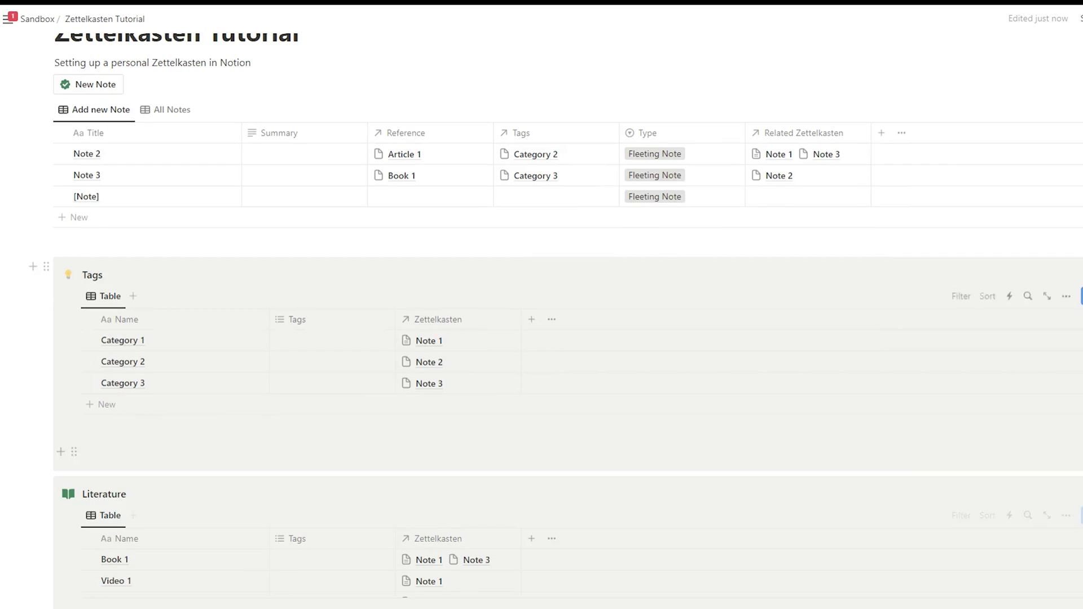
left_click_drag(50, 486, 981, 324)
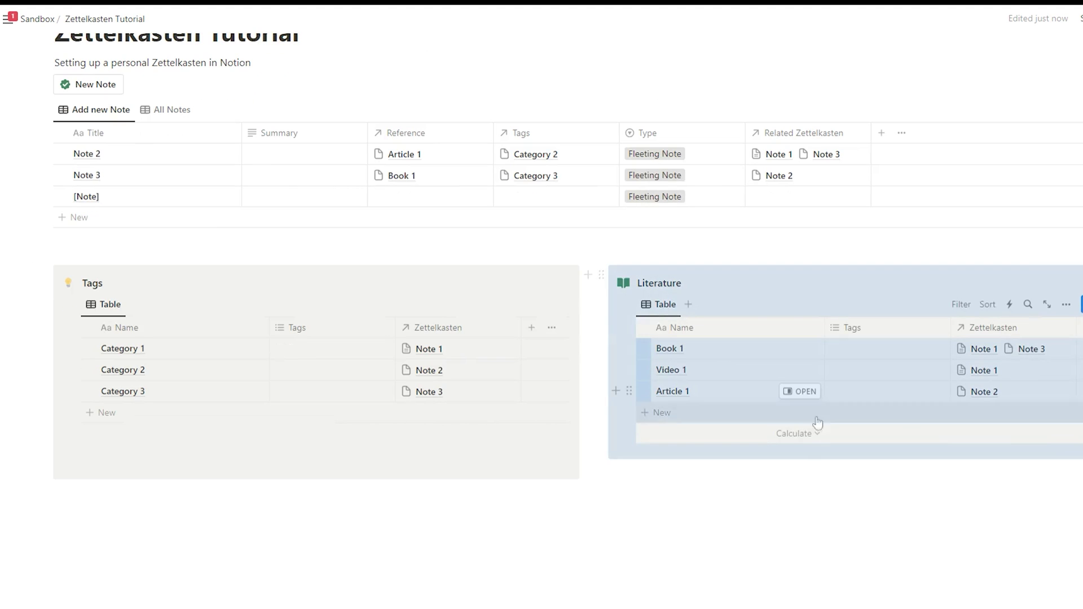
left_click(54, 498)
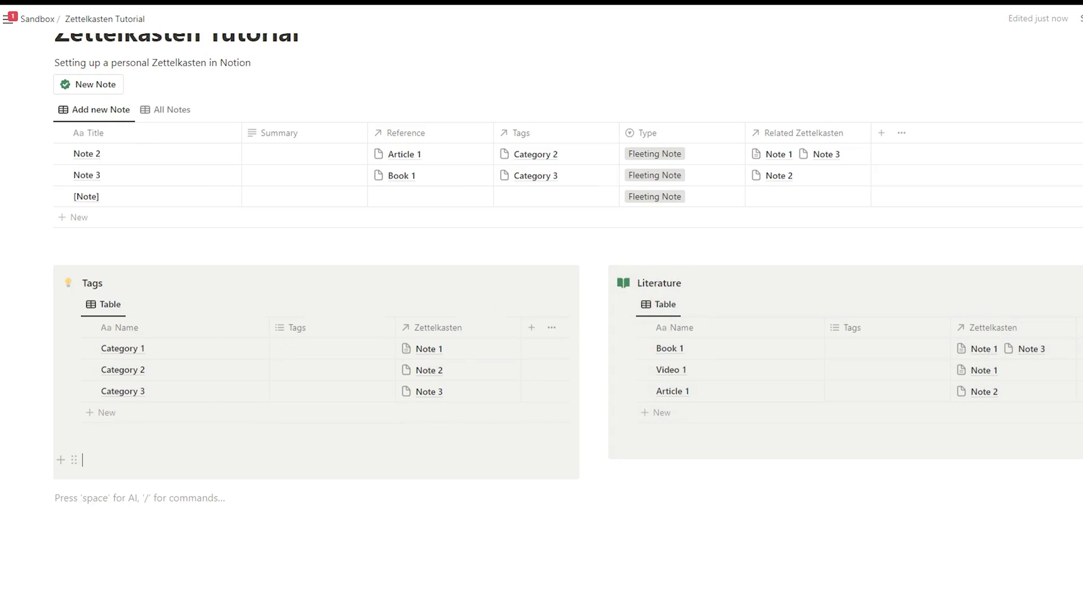
scroll(316, 384, "up", 2)
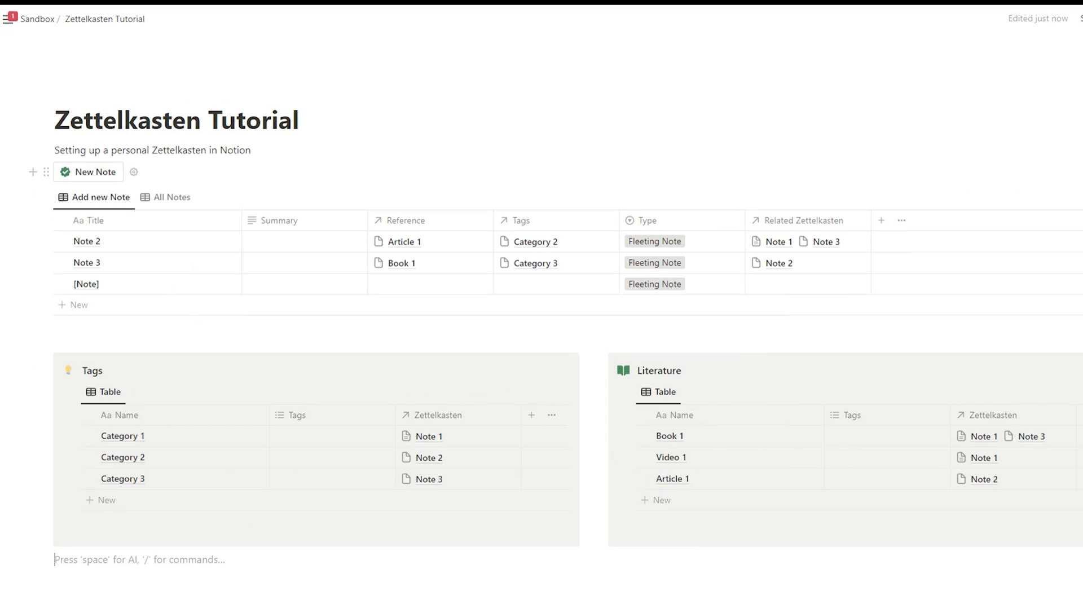
left_click(339, 172)
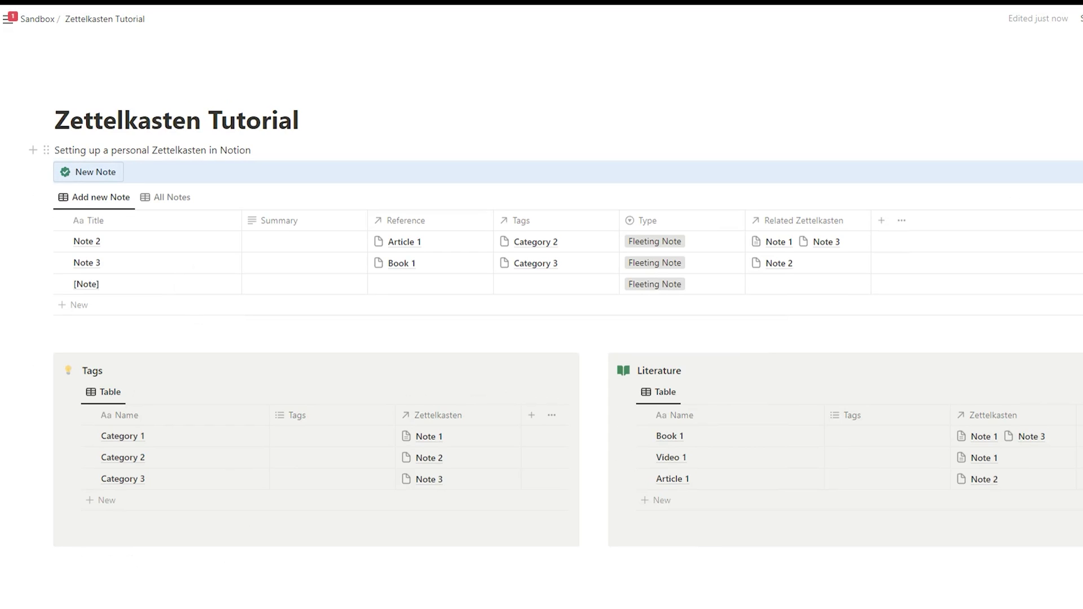
Insert an empty callout below the New Note button and move the notes database into it
key("Return")
type("/call")
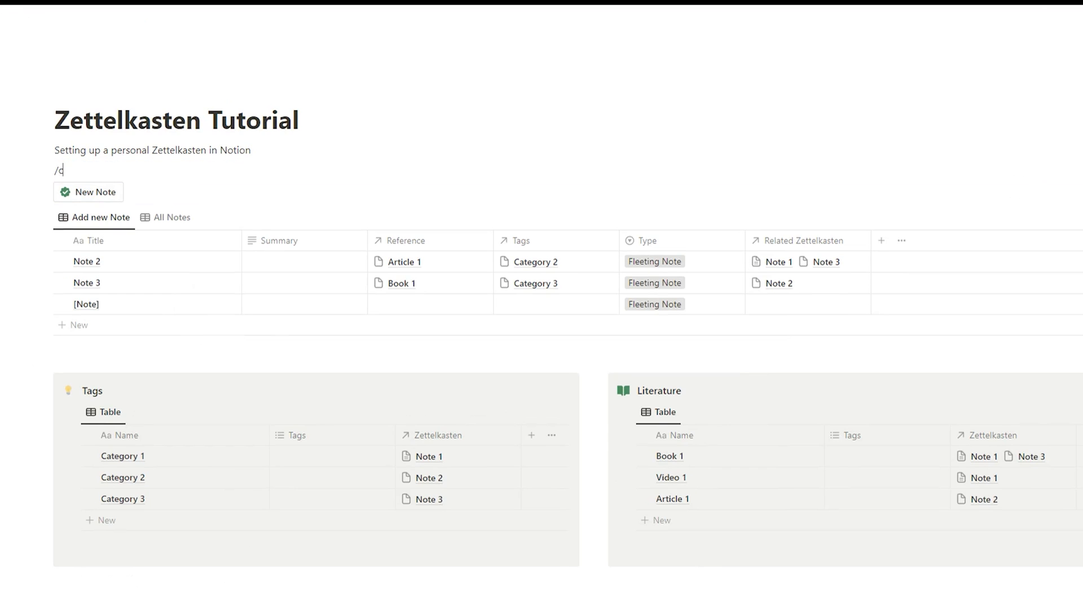
left_click(175, 222)
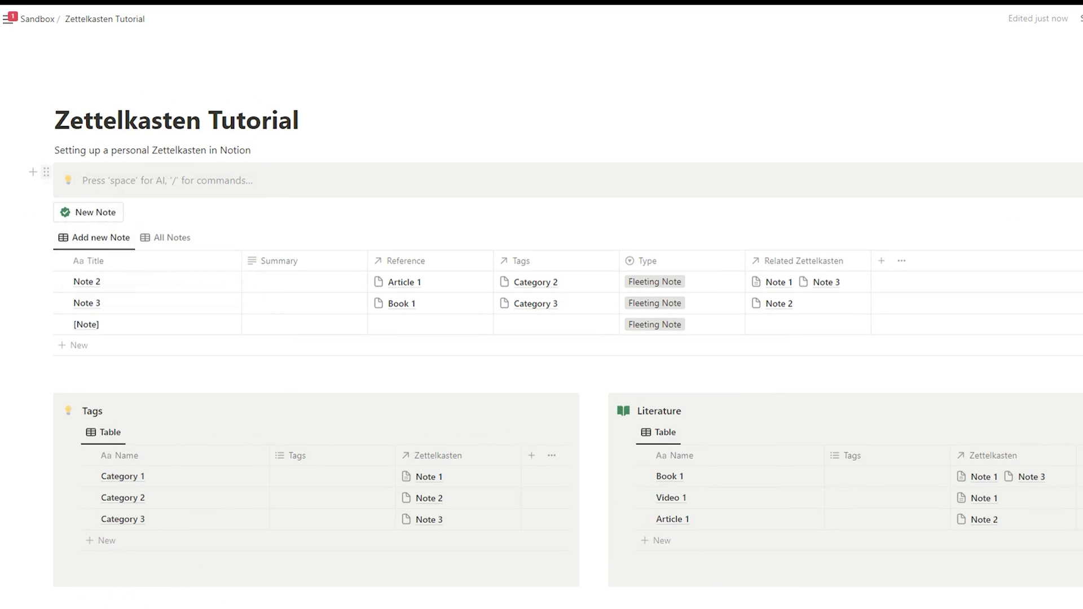
key("Escape")
key("ctrl+shift+Down")
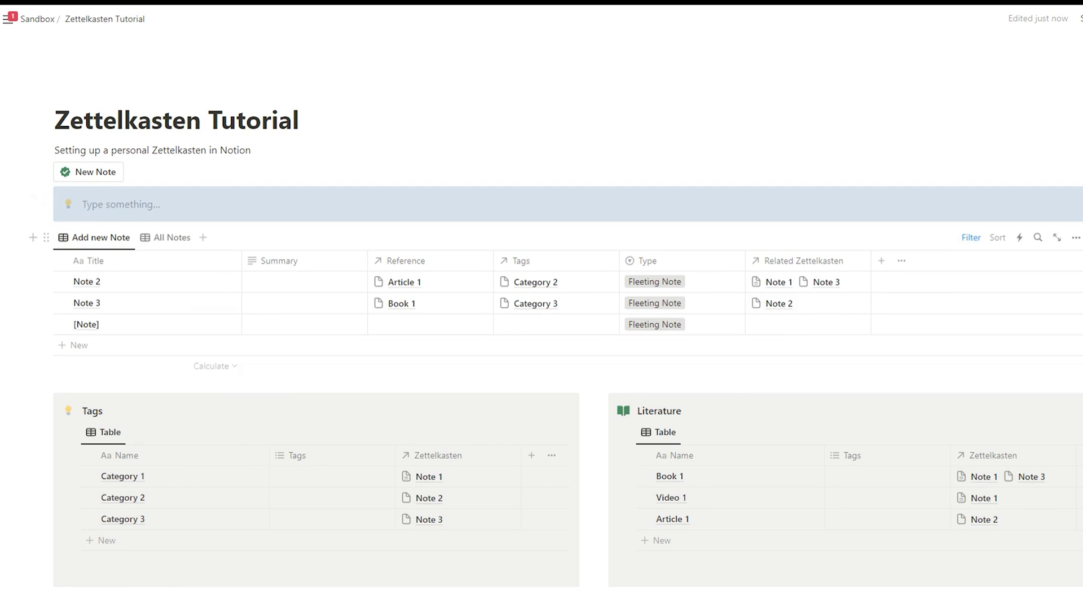
left_click_drag(43, 237, 84, 210)
Give the notes callout a green document icon
left_click(68, 204)
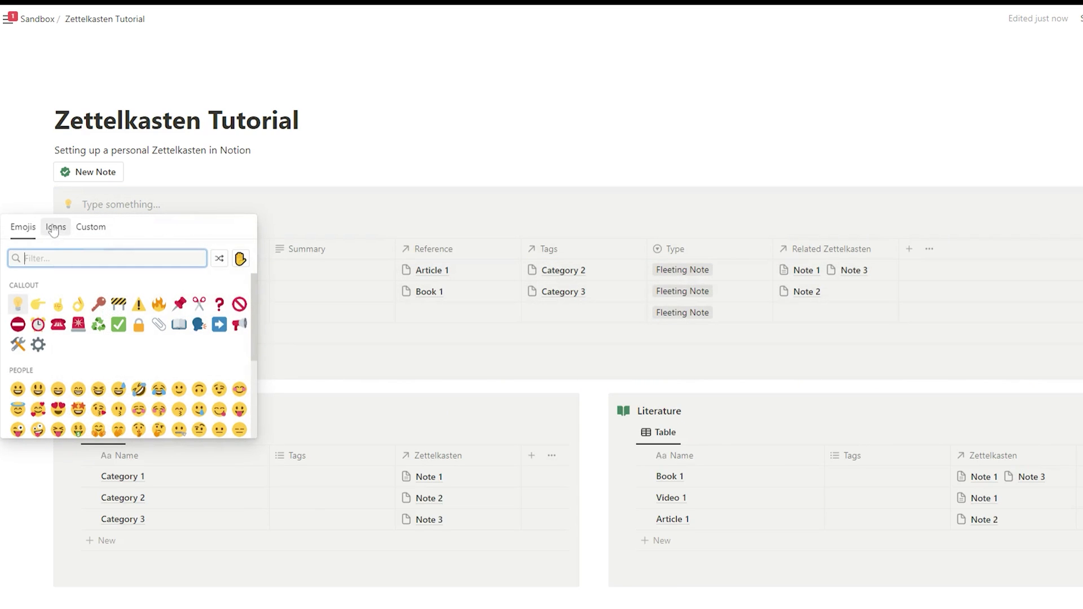
left_click(55, 227)
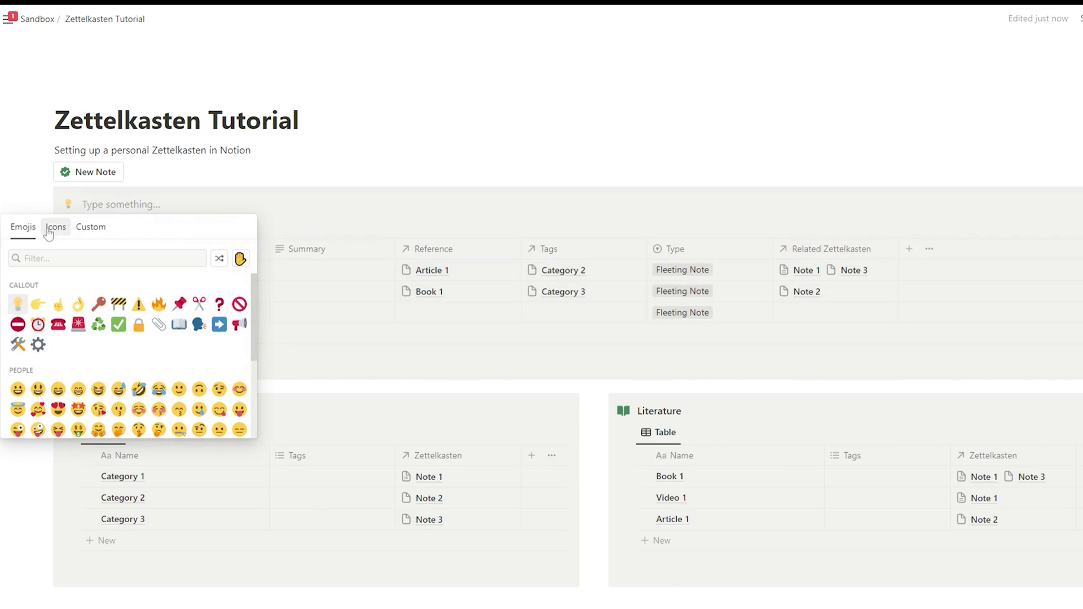
type("pap")
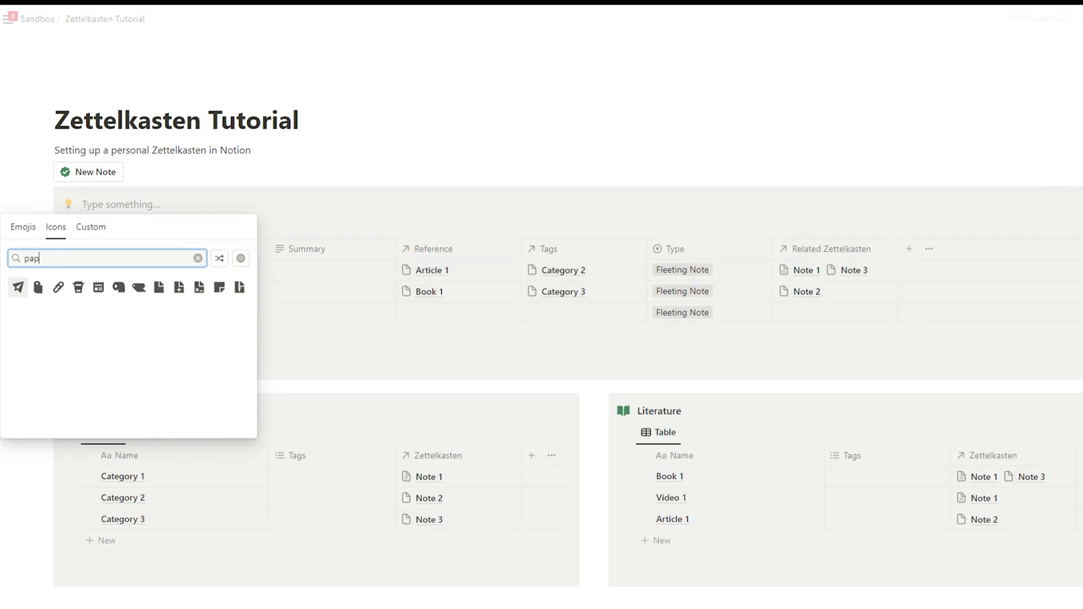
type("er")
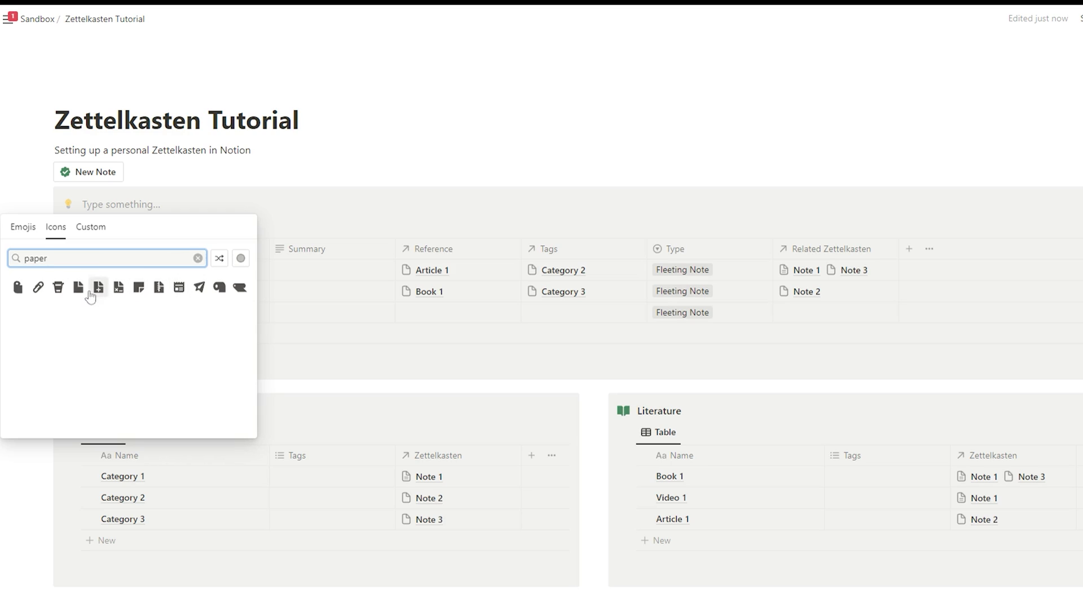
mouse_move(78, 289)
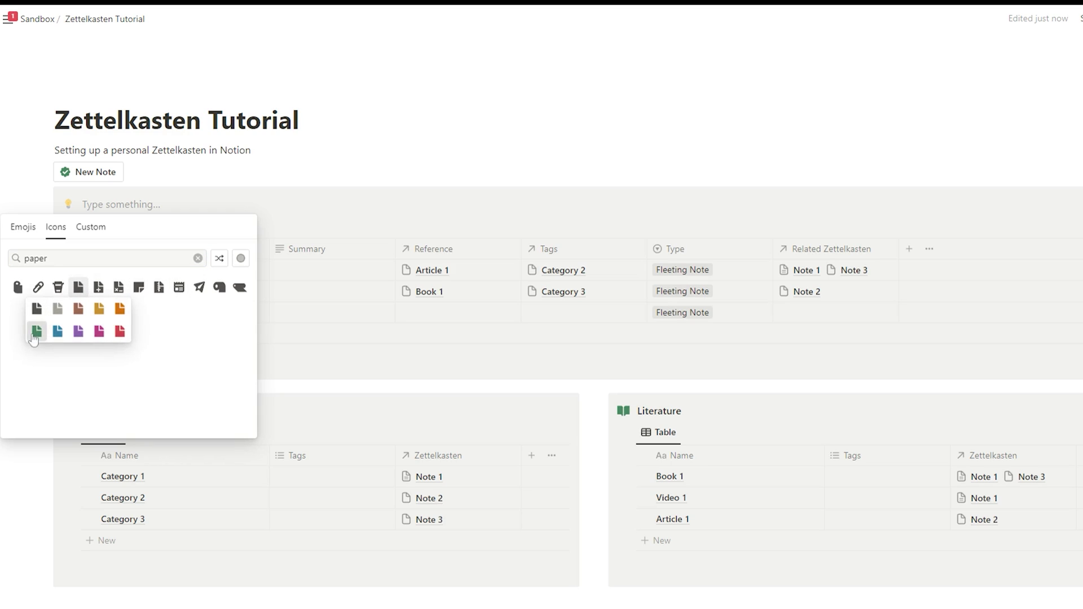
left_click(36, 331)
Title the notes callout 'Zettelkasten Notes'
left_click(82, 204)
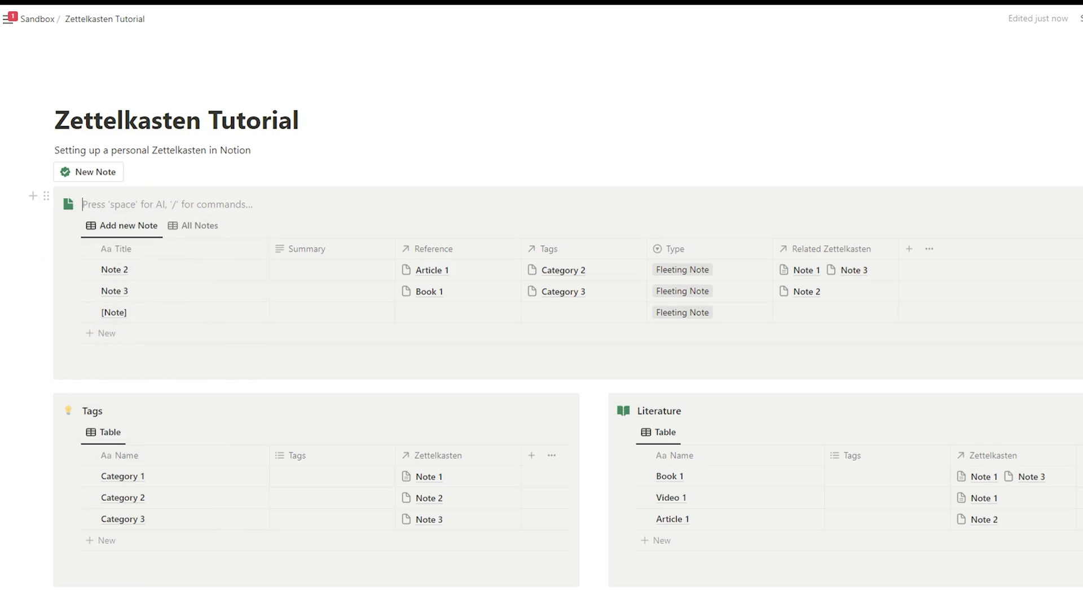
type("Zettelkasten Notes")
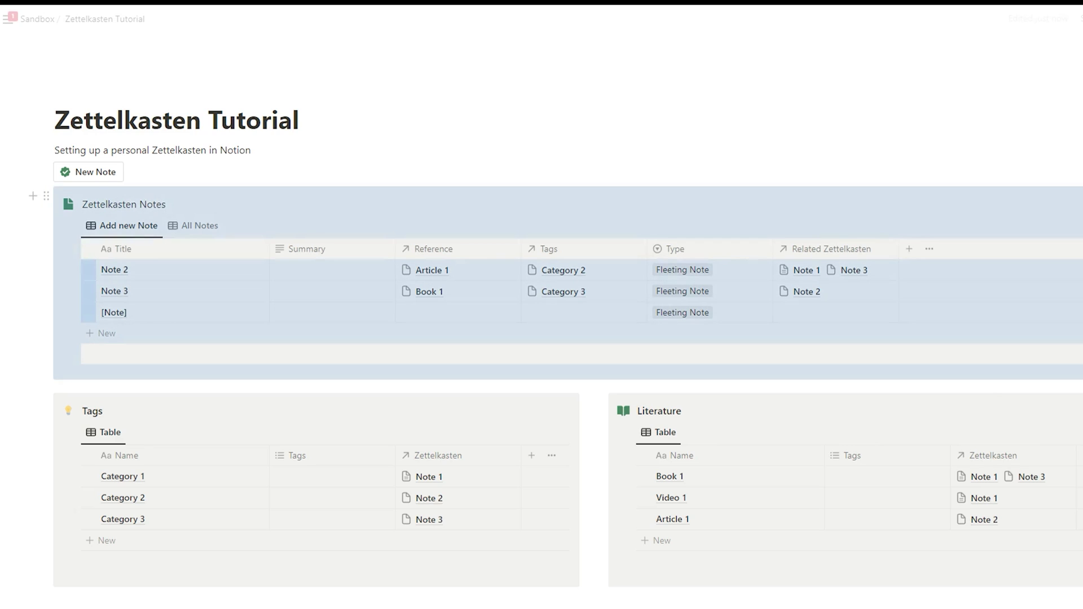
left_click_drag(166, 204, 83, 205)
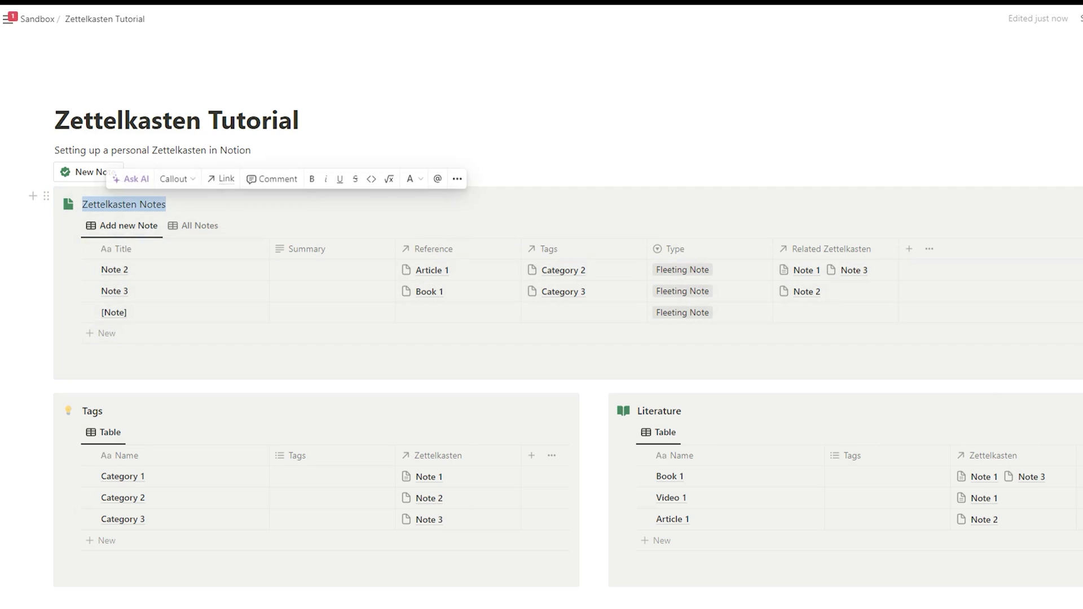